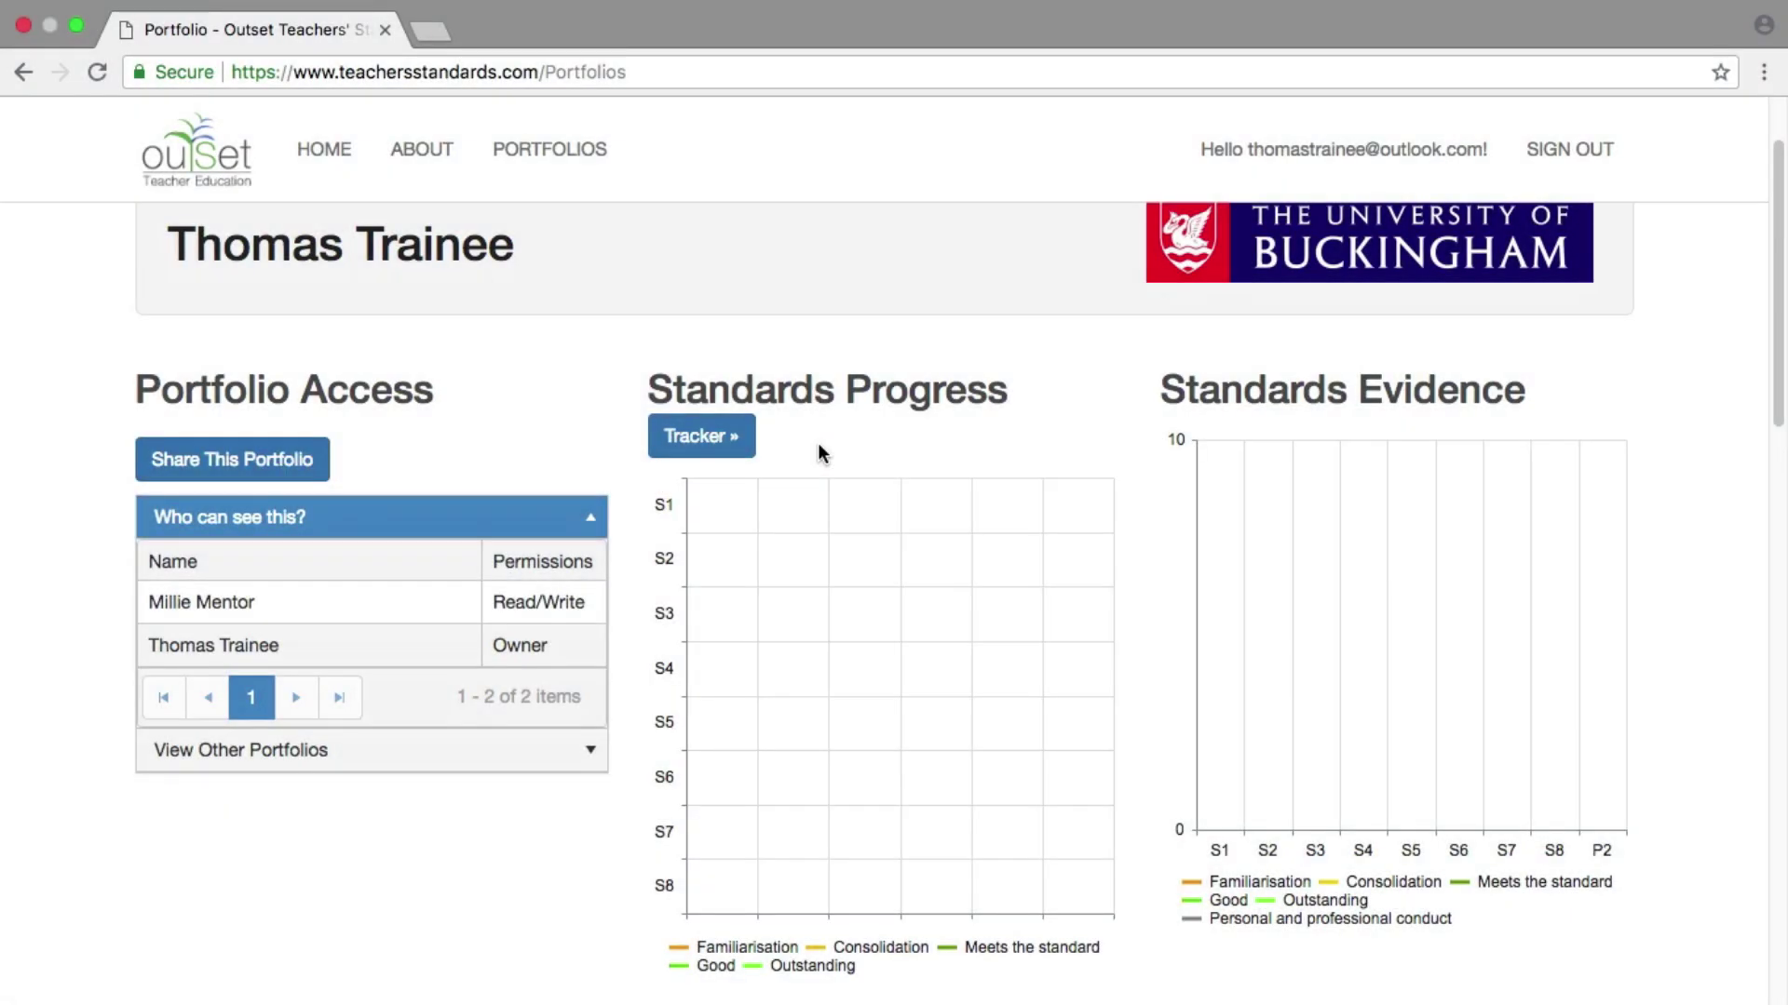
Step: Open the Part 1 Standards Tracker from the trainee's portfolio page
click(735, 449)
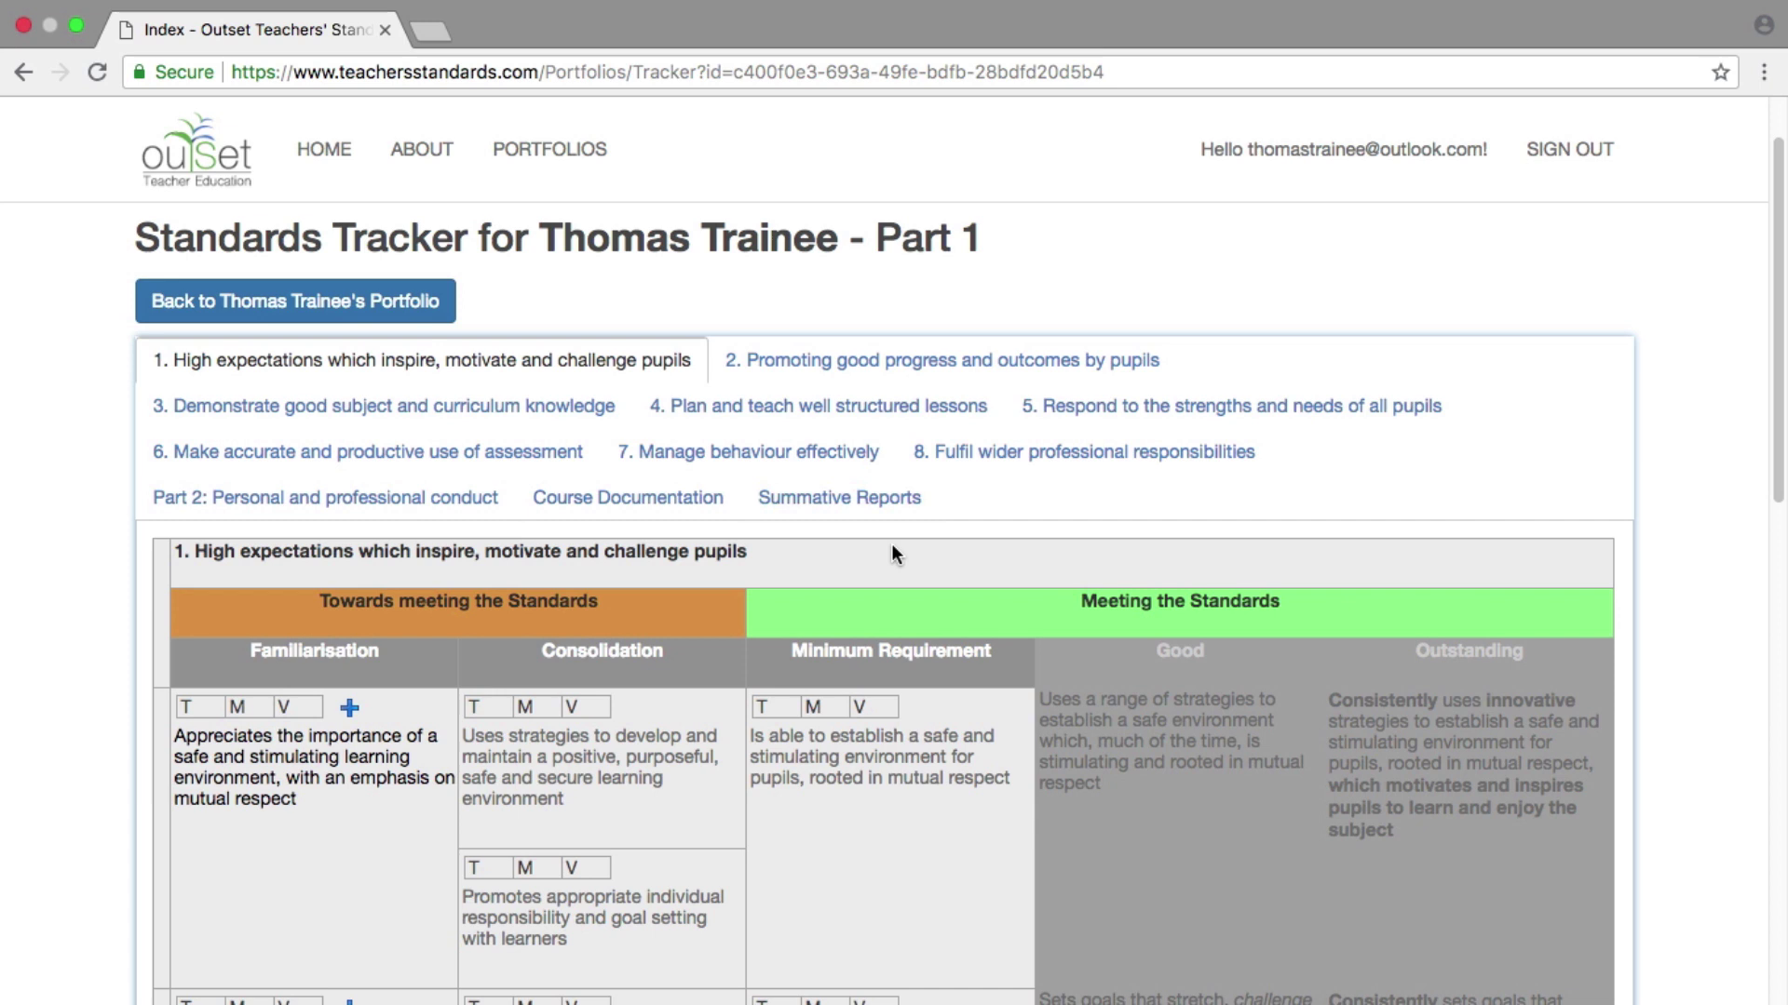
Step: In the Course Documentation section, set the evidence type to PDPs
click(682, 518)
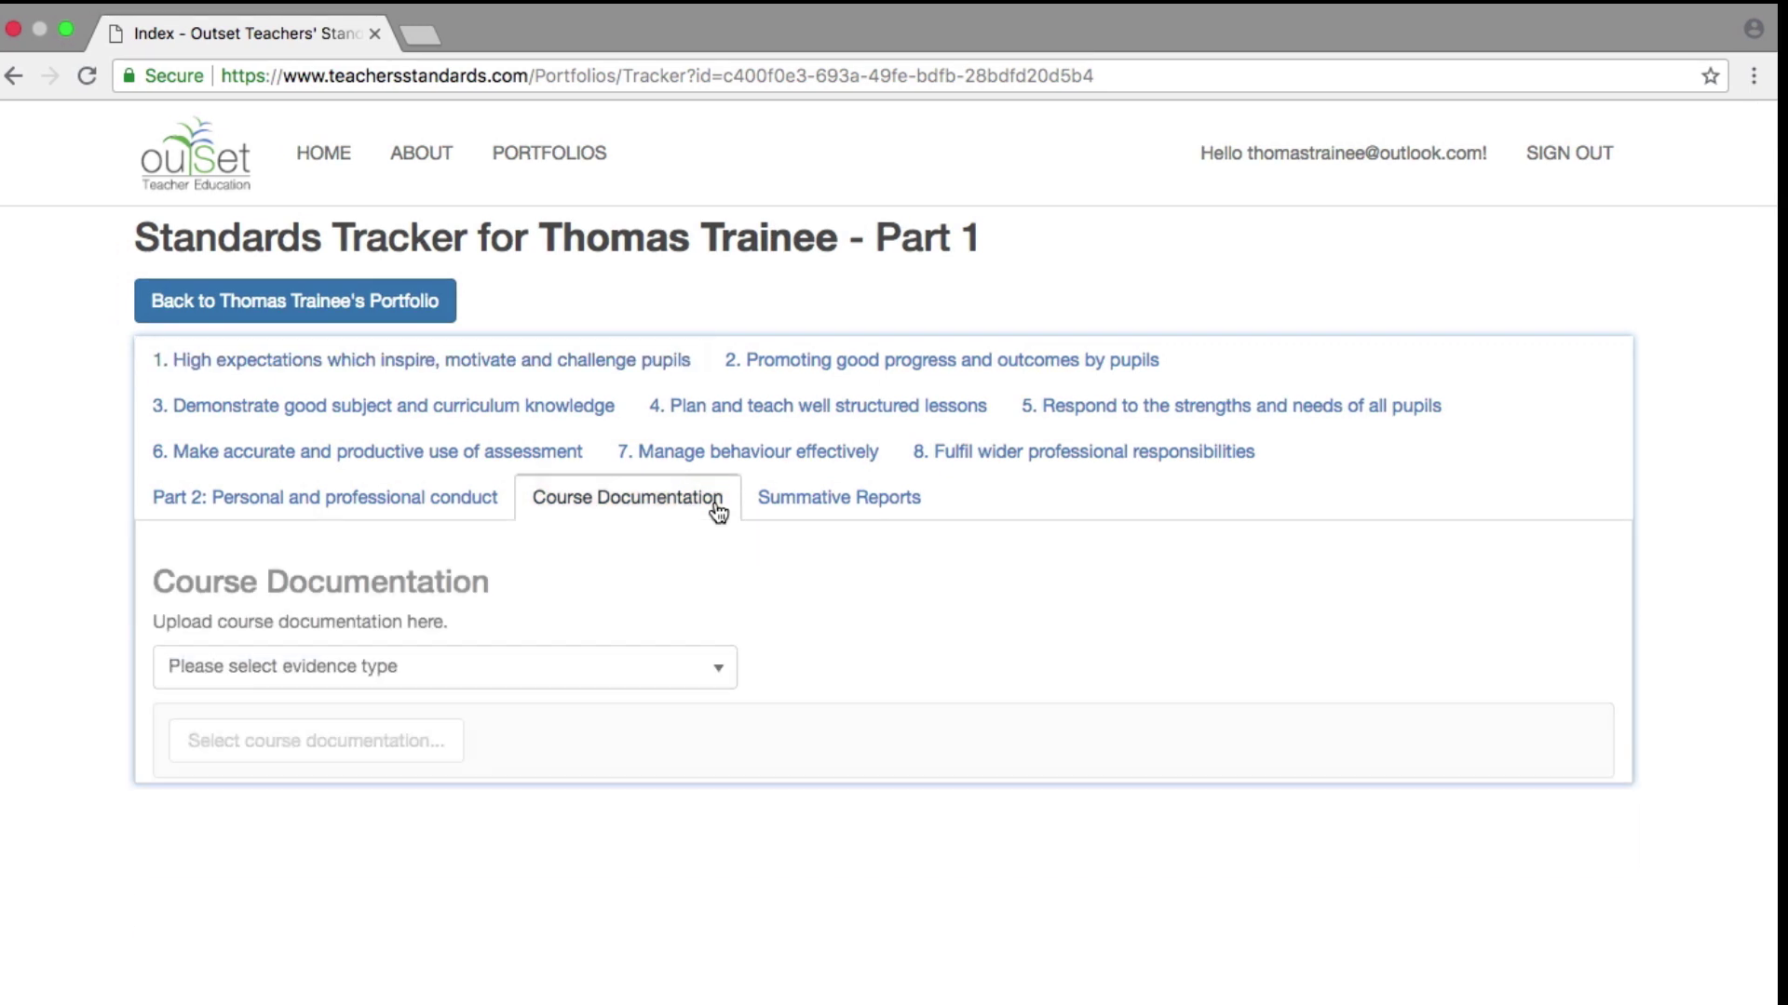
click(721, 675)
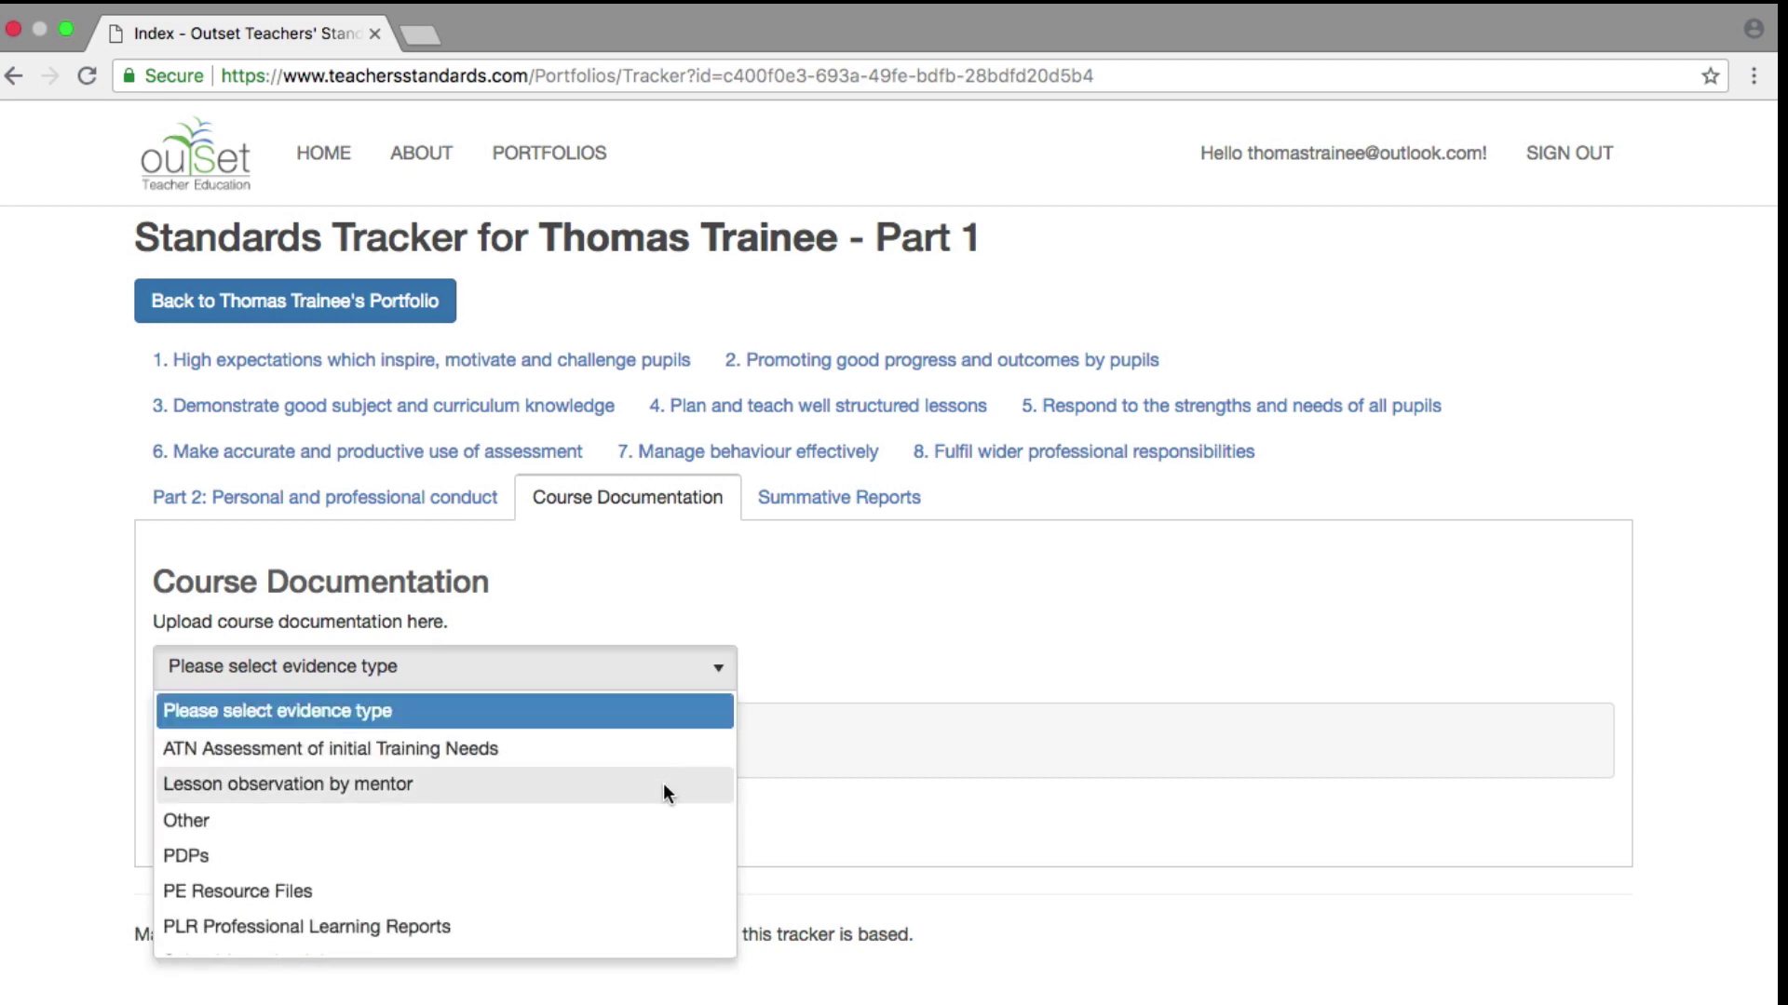
scroll(663, 786, down, 4)
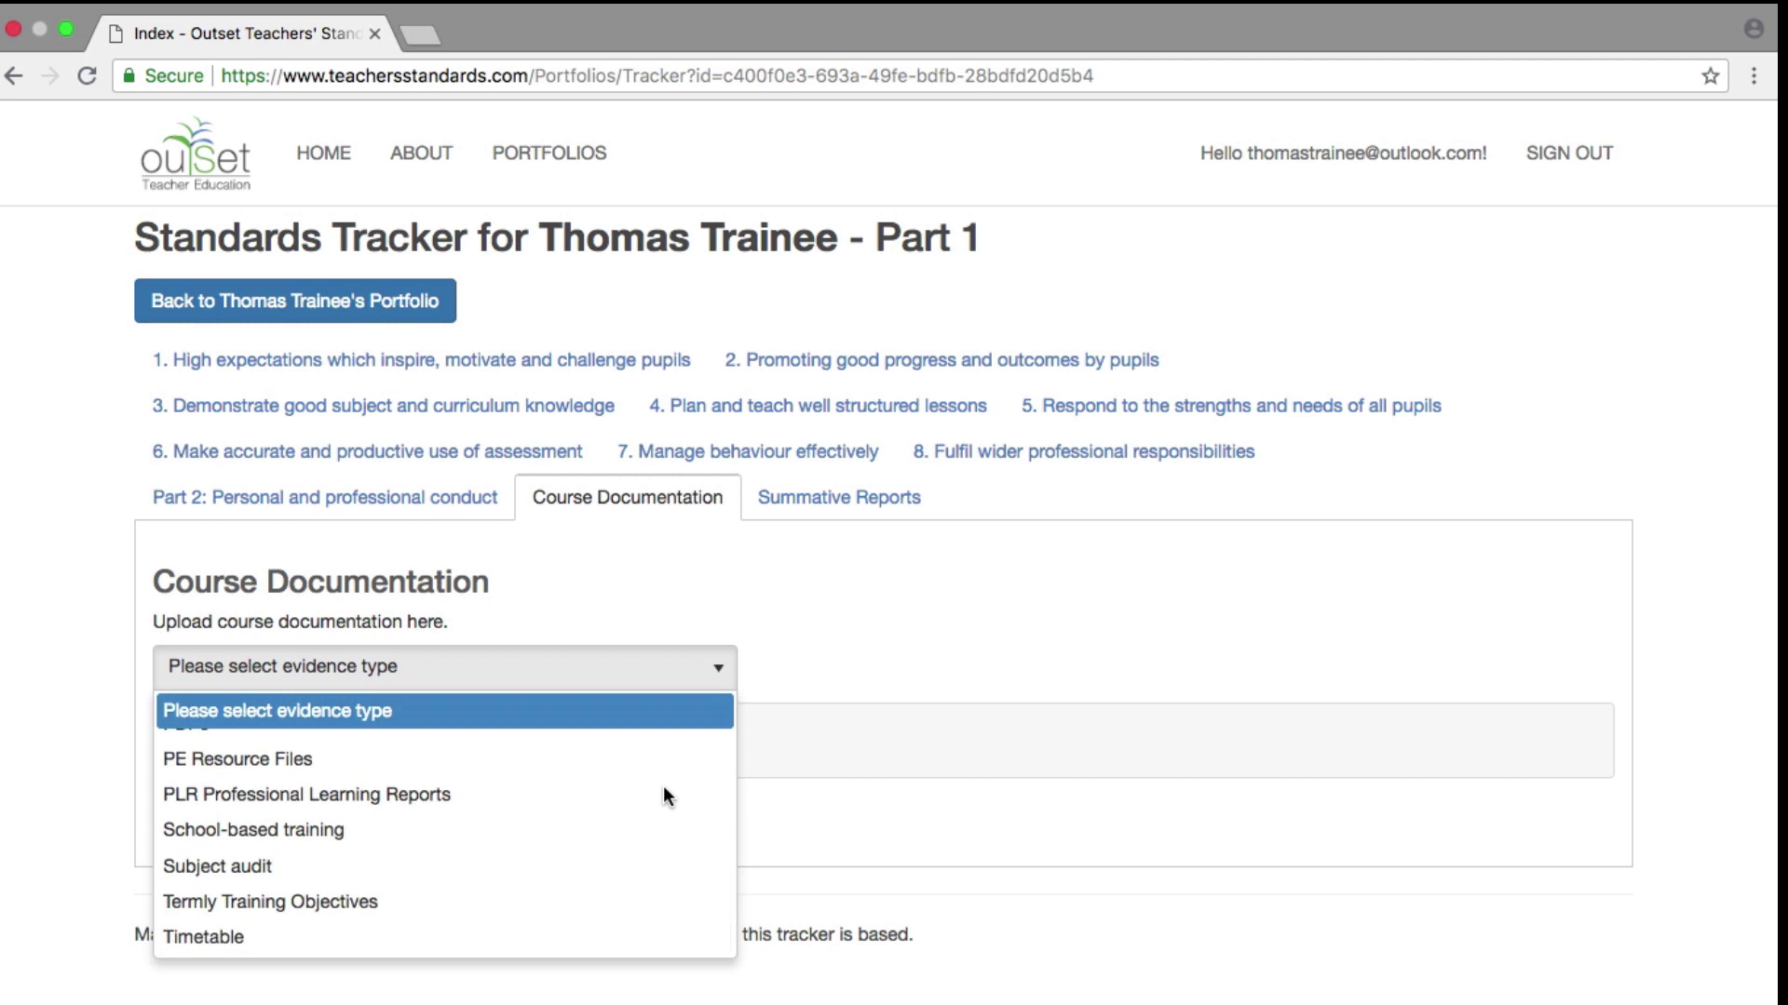
scroll(663, 786, up, 3)
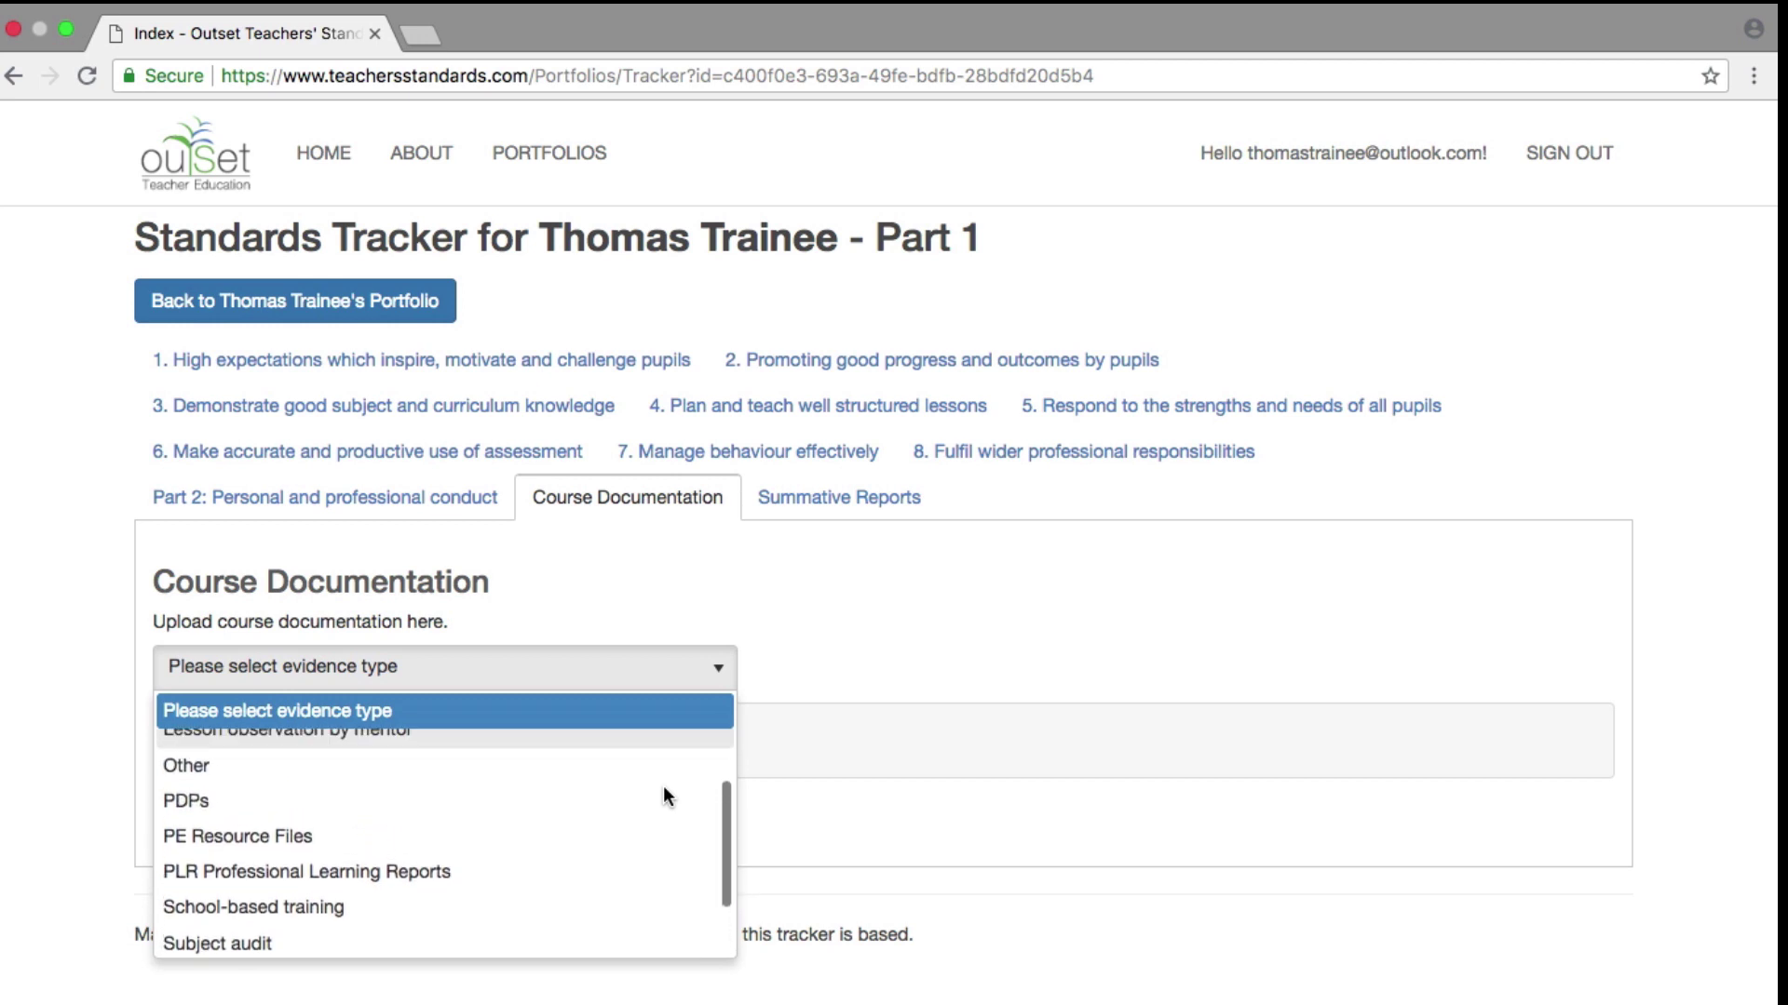
click(634, 838)
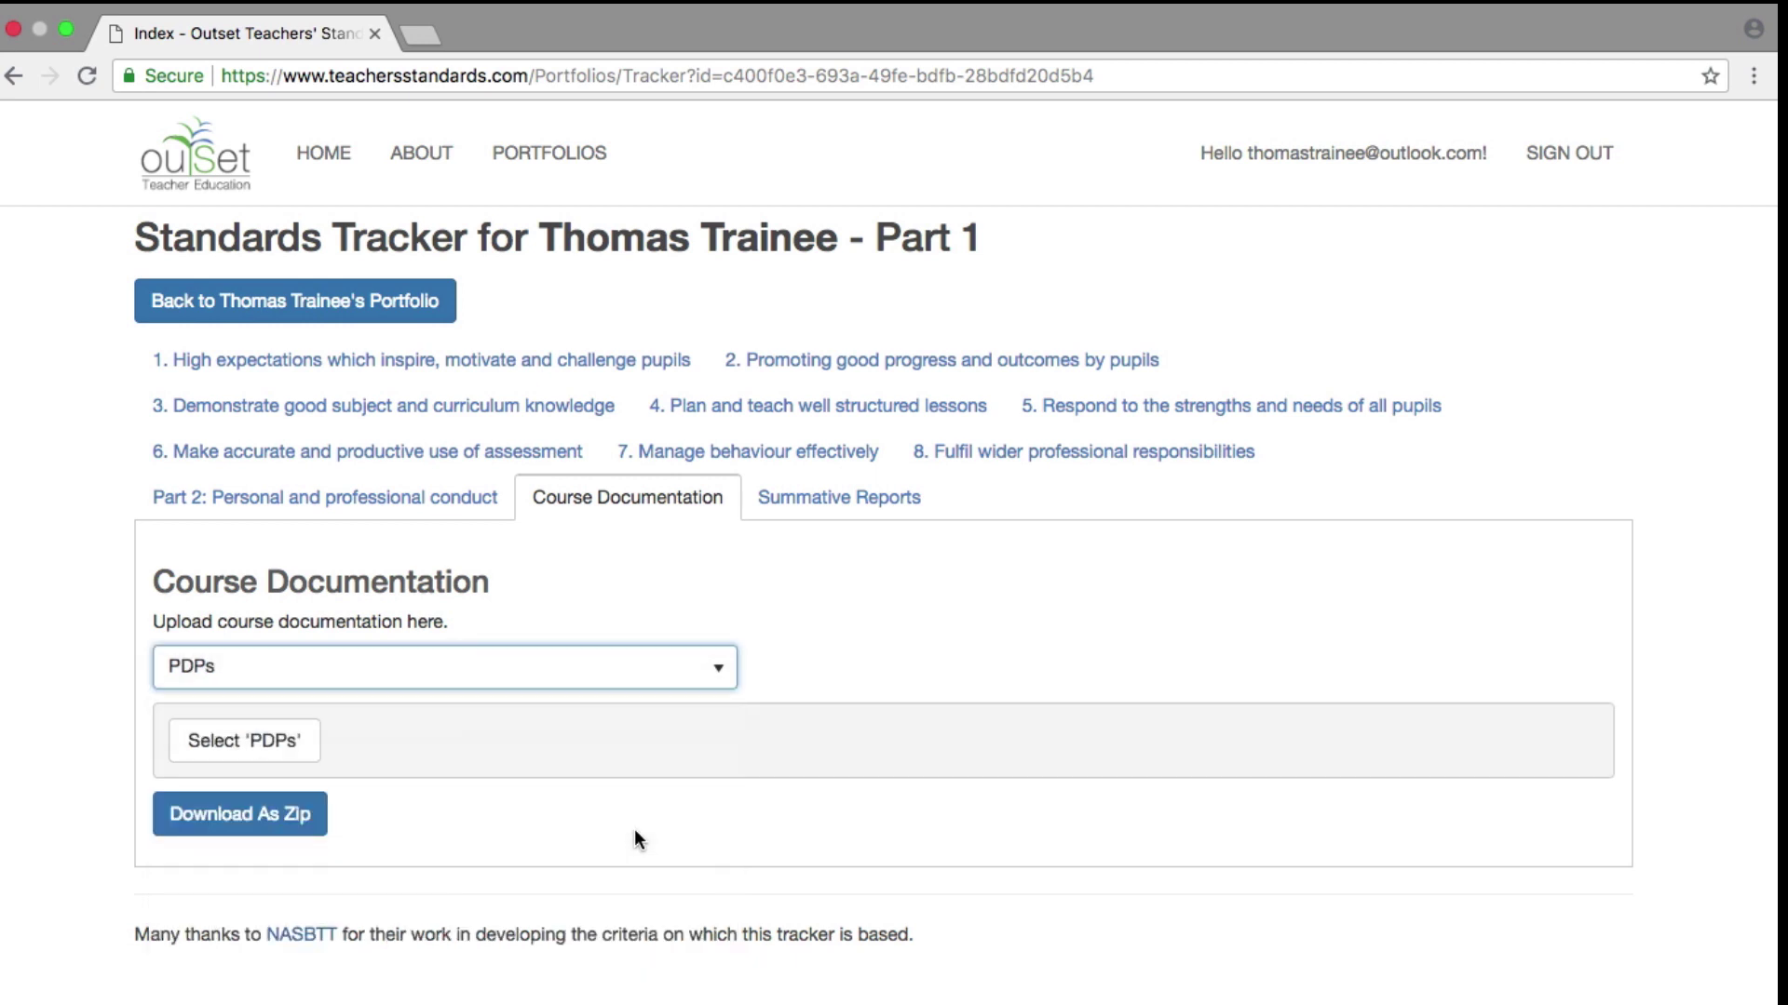
Step: Upload PDP 1 22-08-18.docx as PDPs course documentation
click(306, 758)
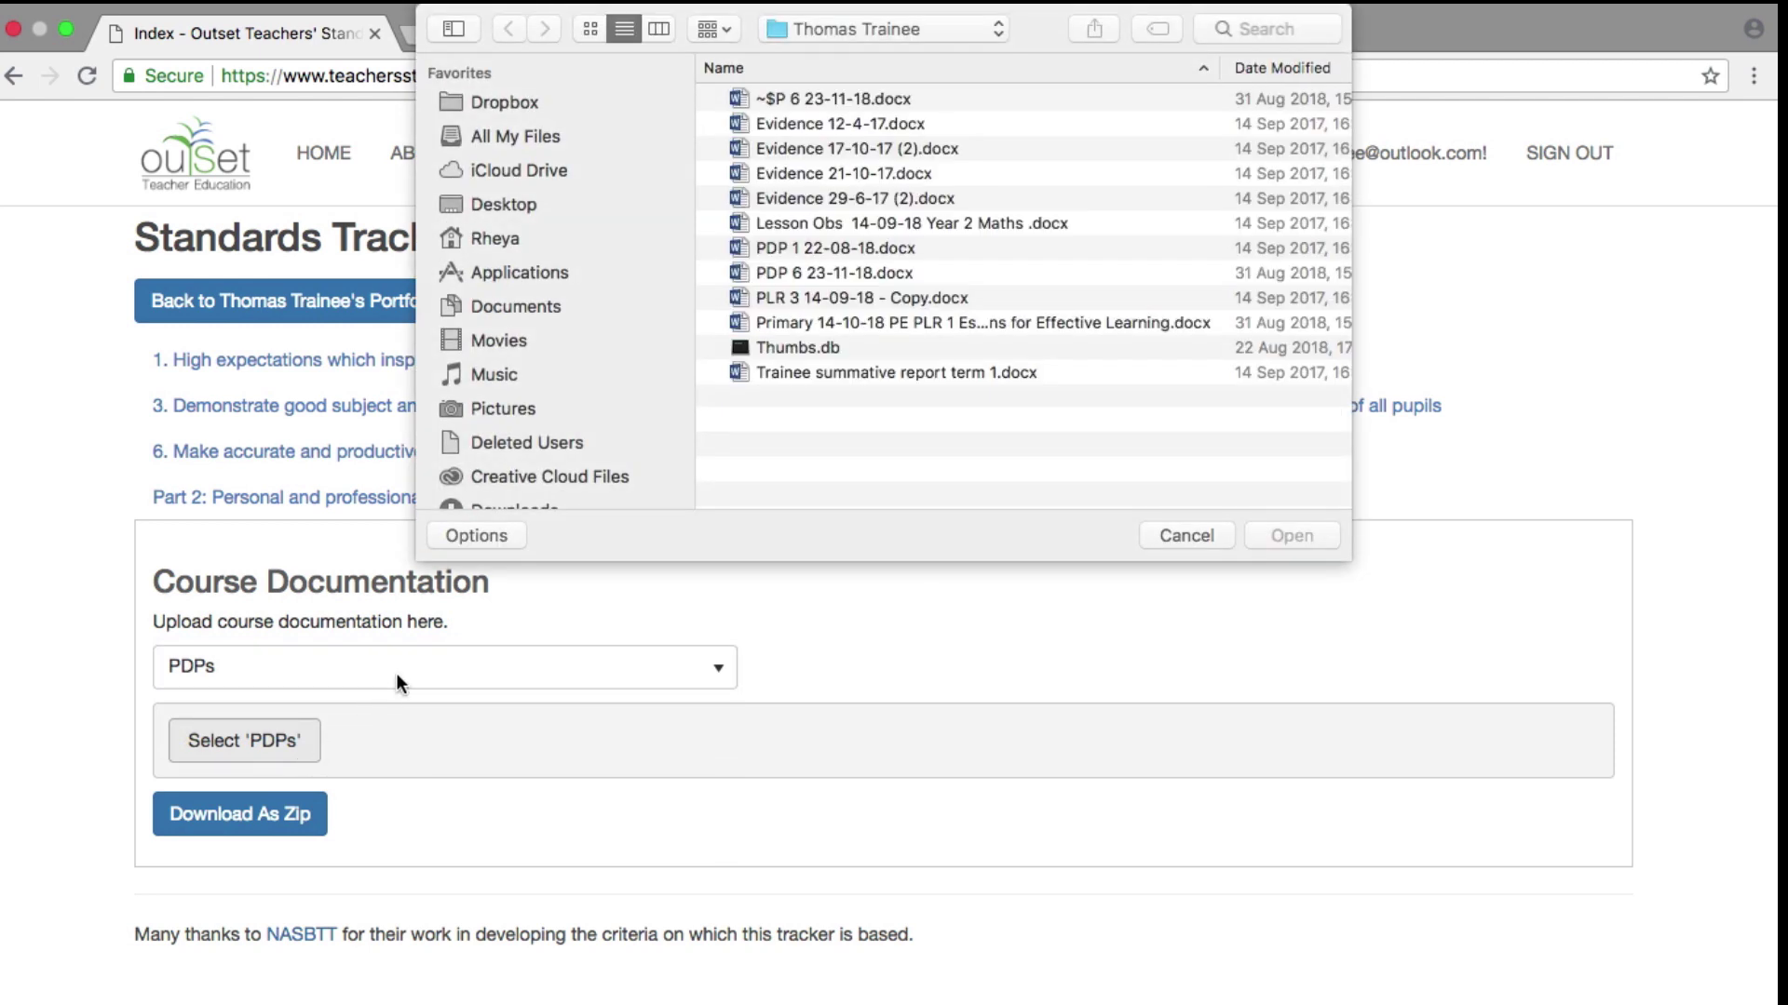
click(887, 247)
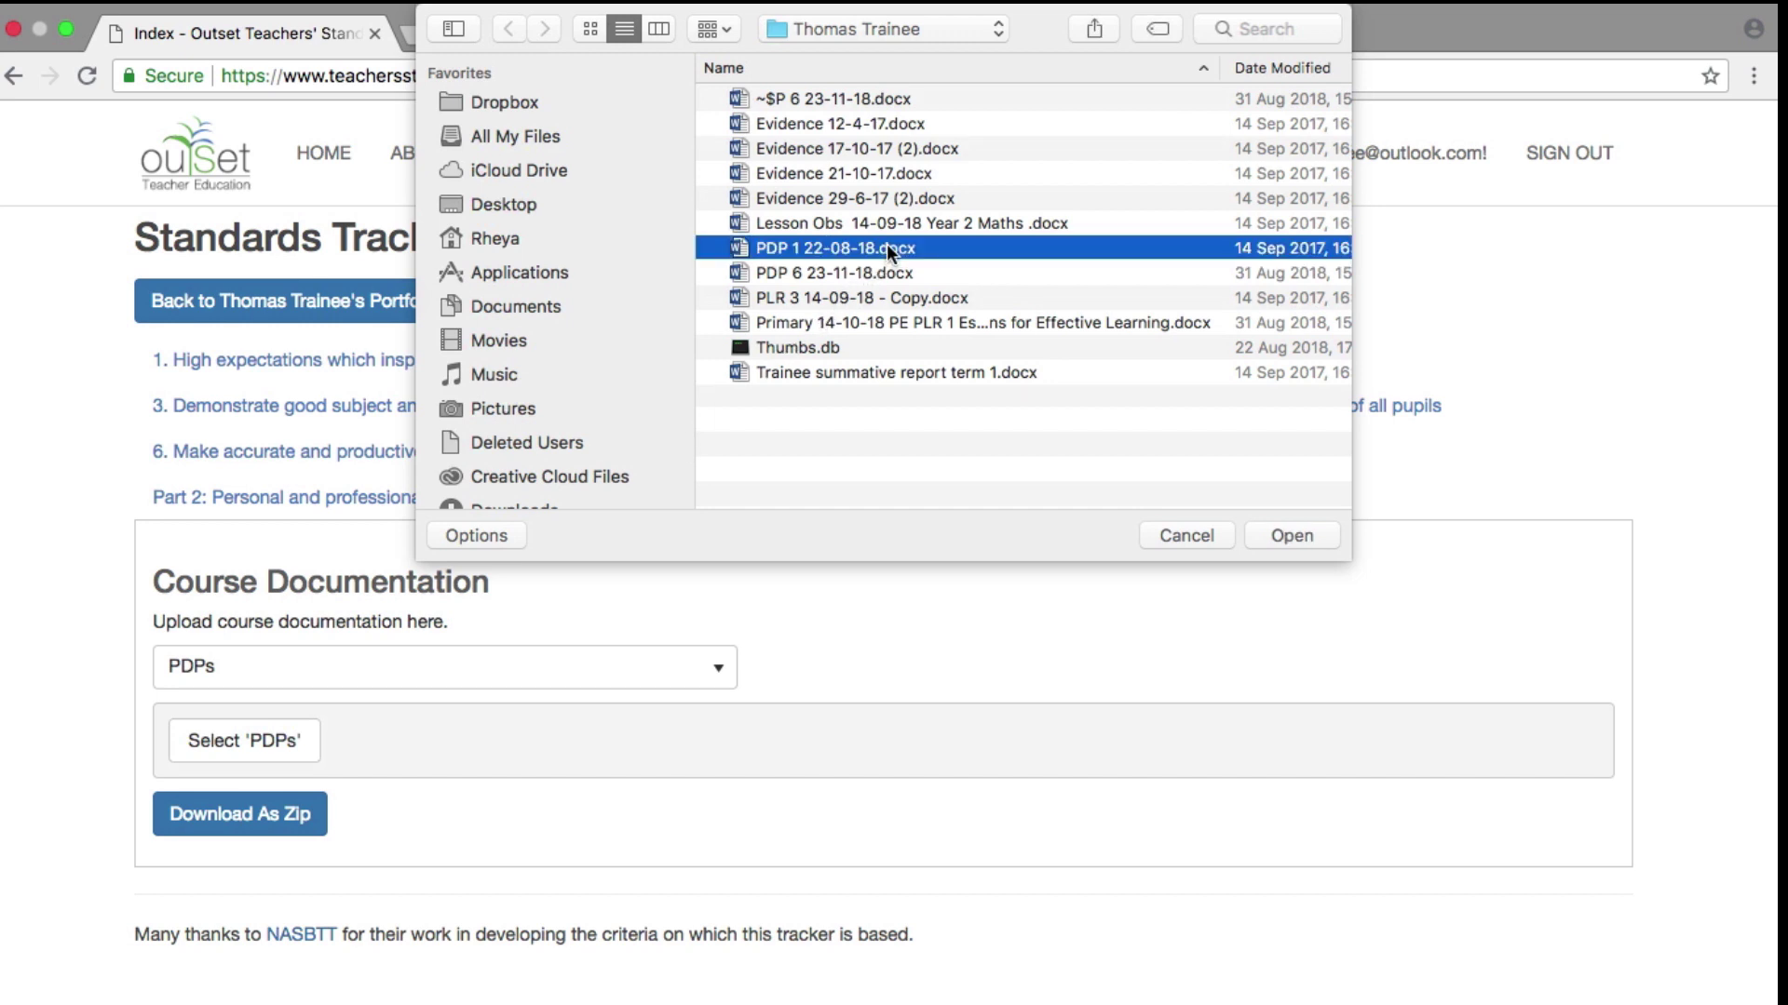
click(985, 224)
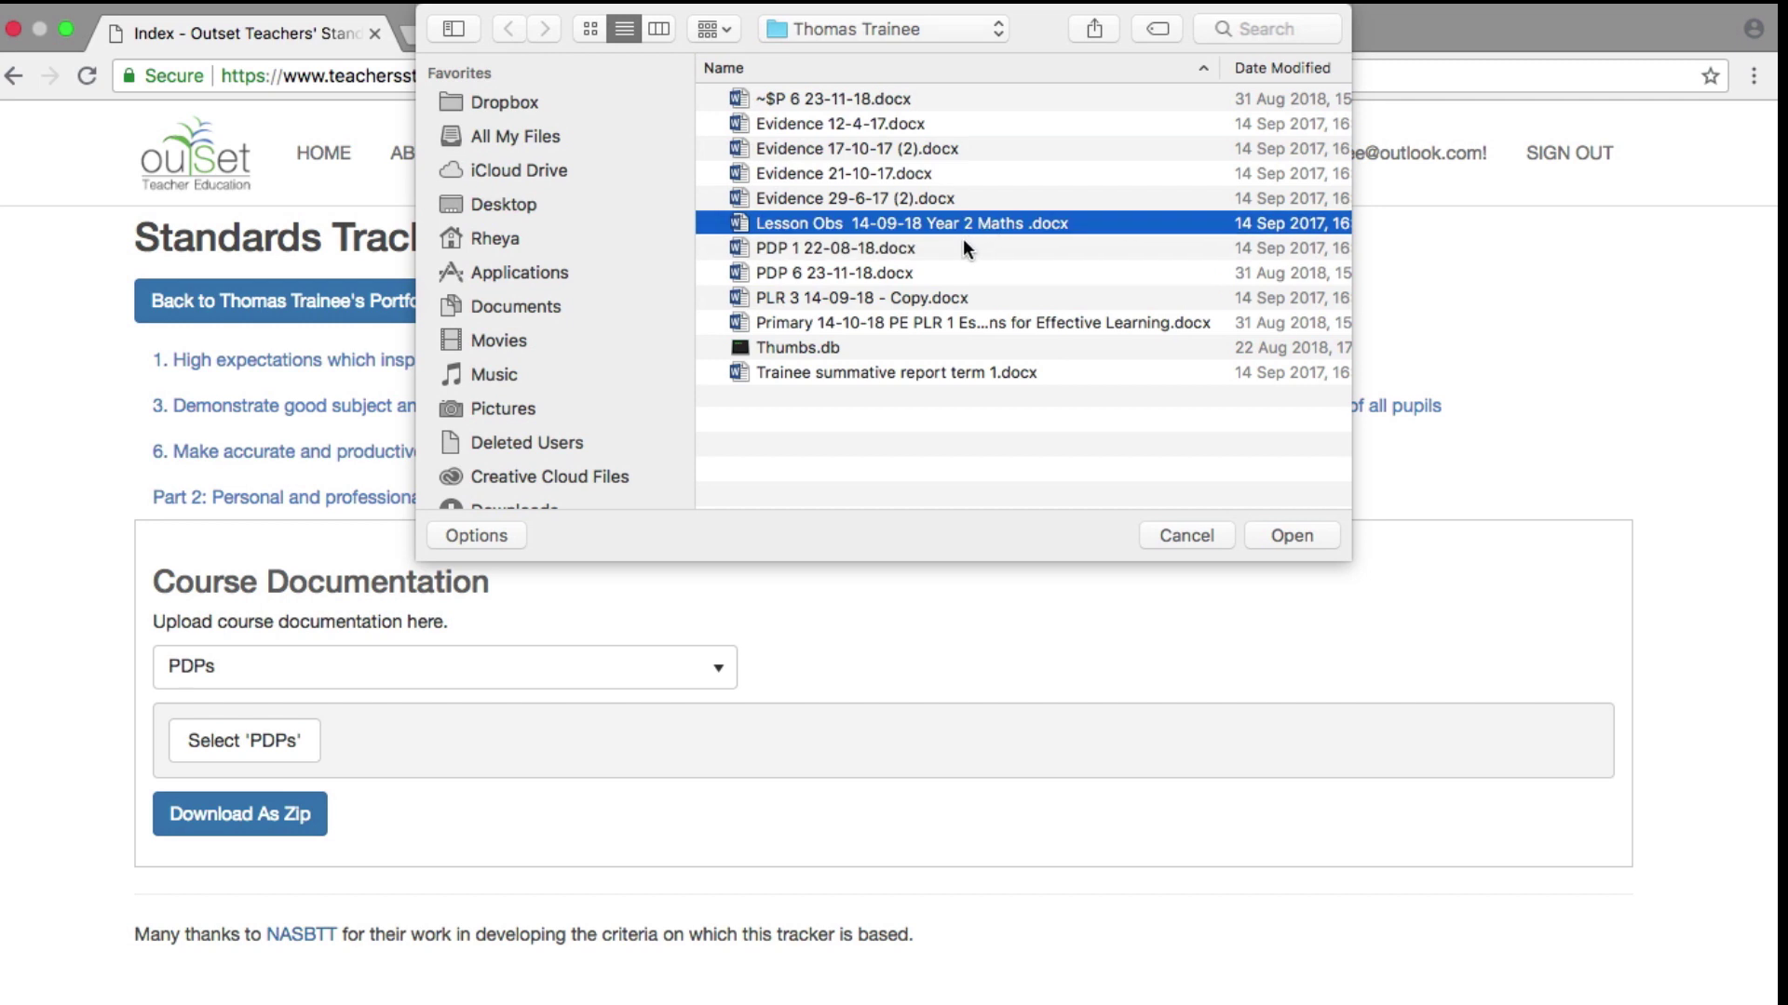
click(919, 246)
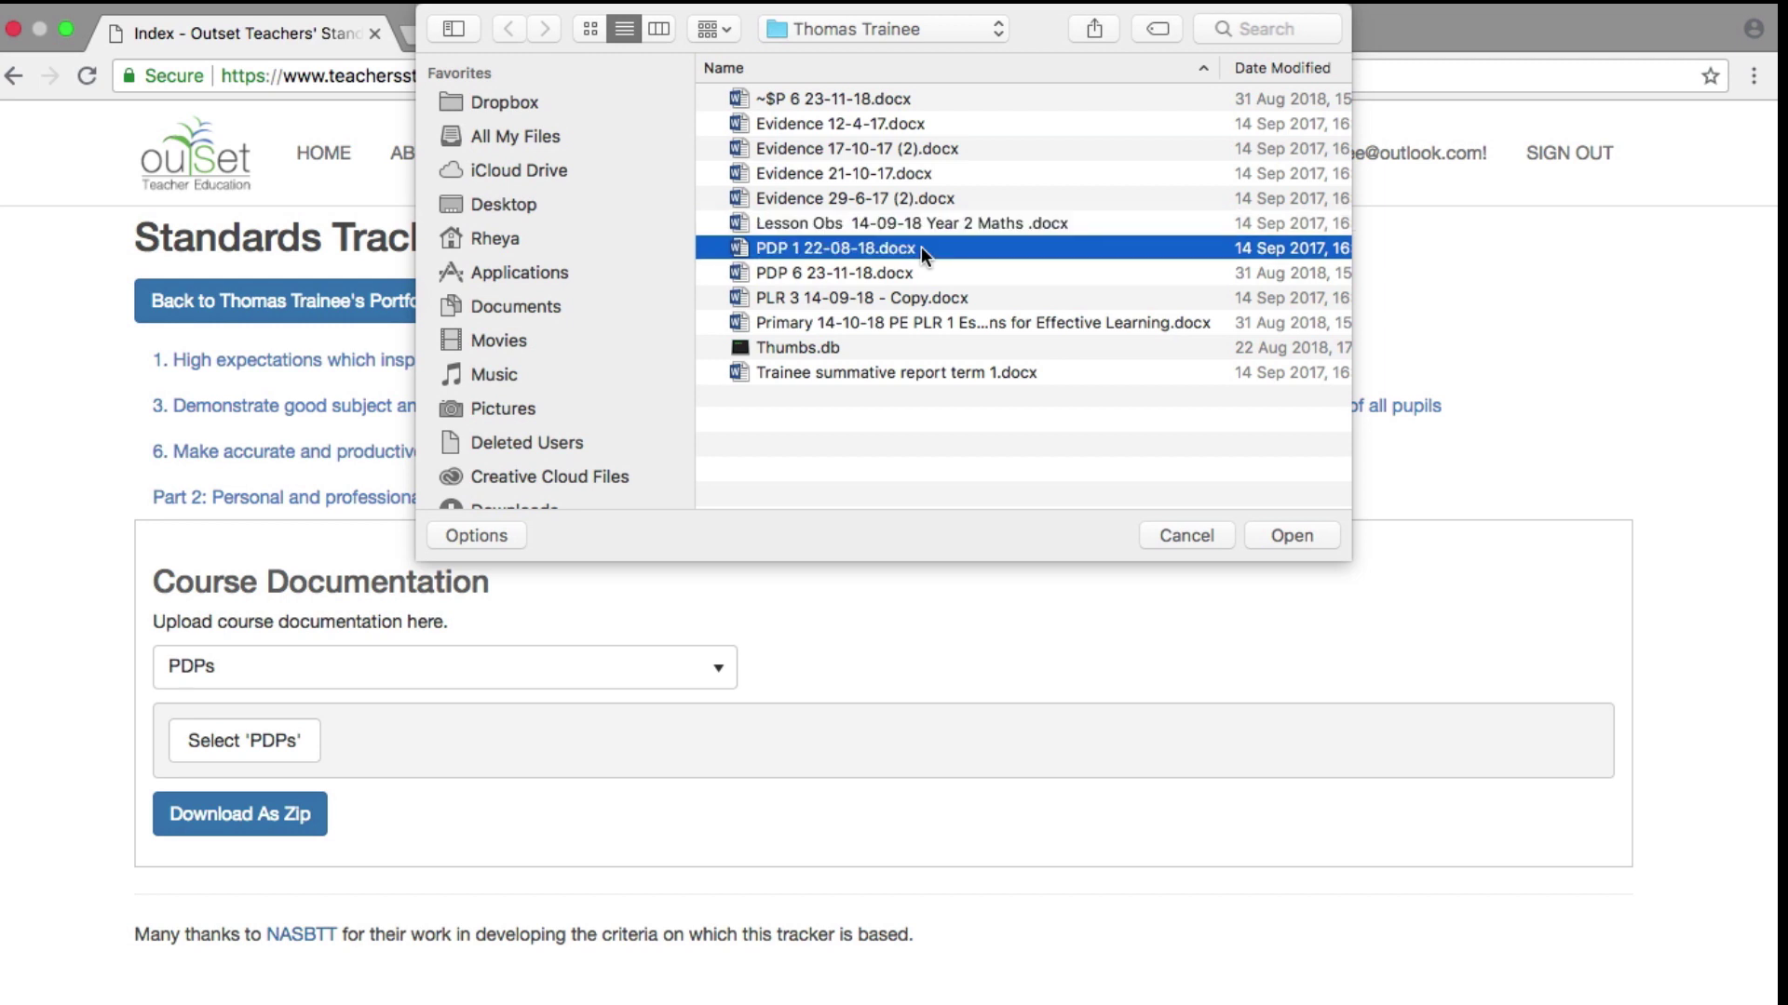
click(1261, 532)
scroll(1256, 568, down, 2)
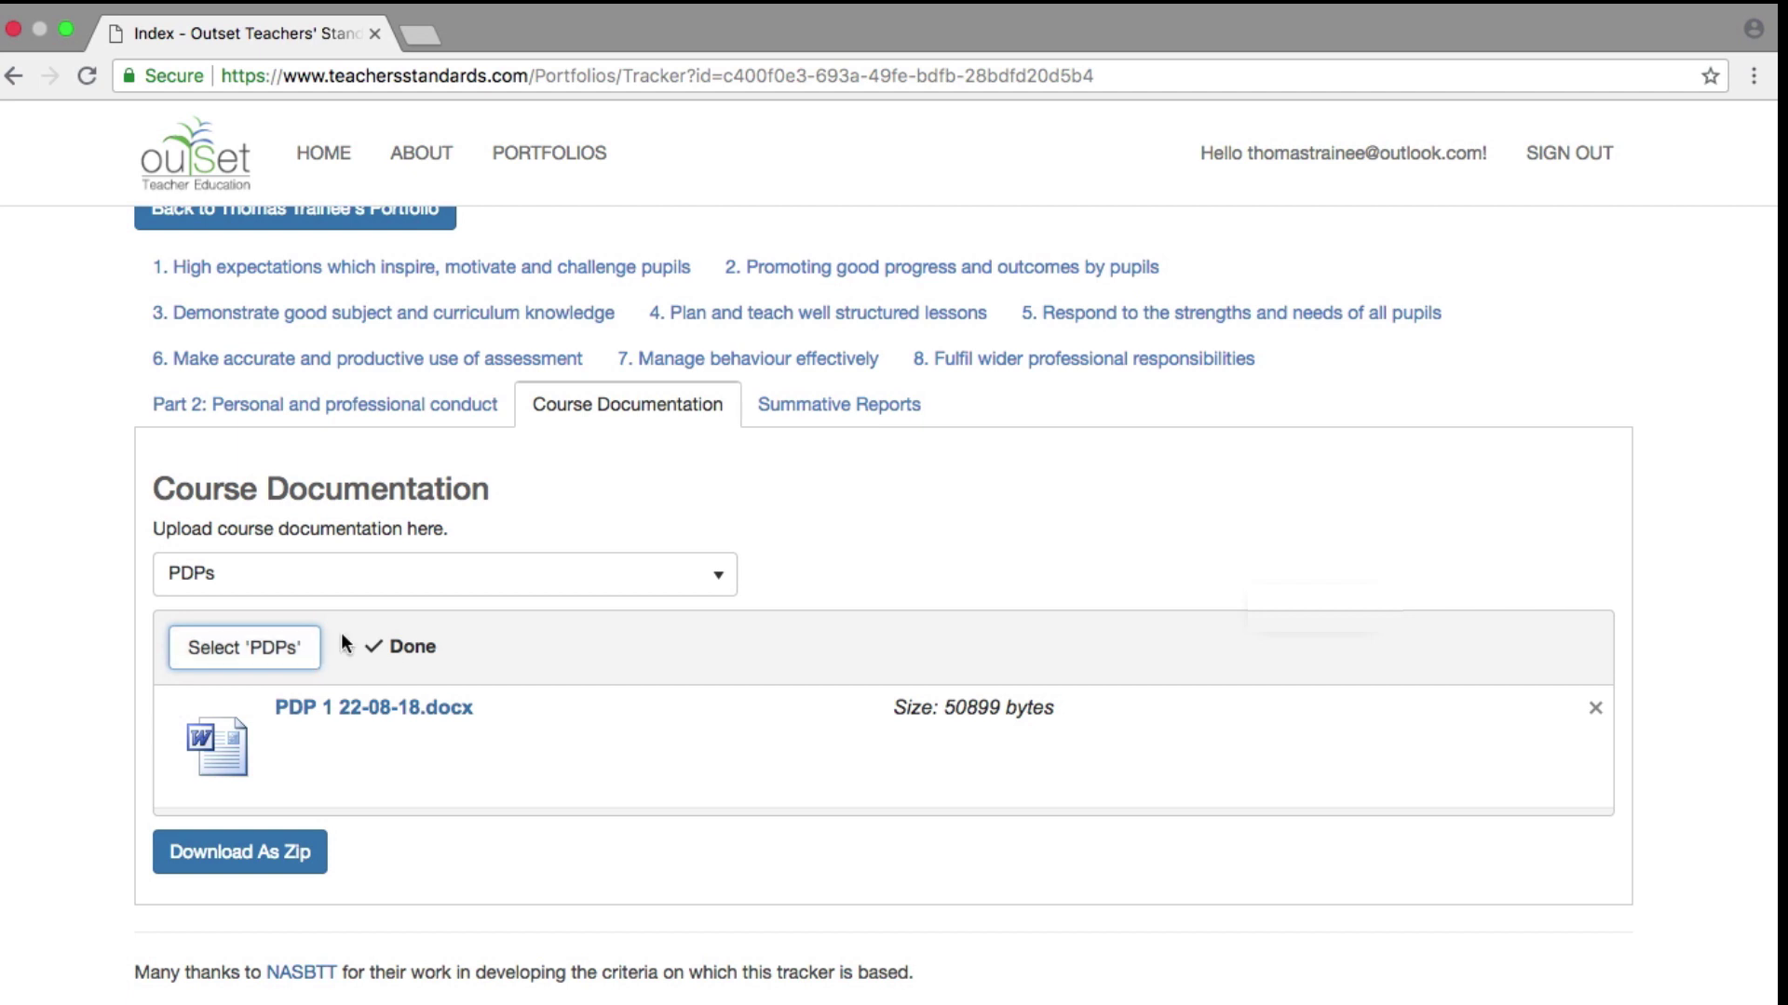
Step: Upload Lesson Obs 14-09-18 Year 2 Maths .docx under Lesson observation by mentor
click(666, 594)
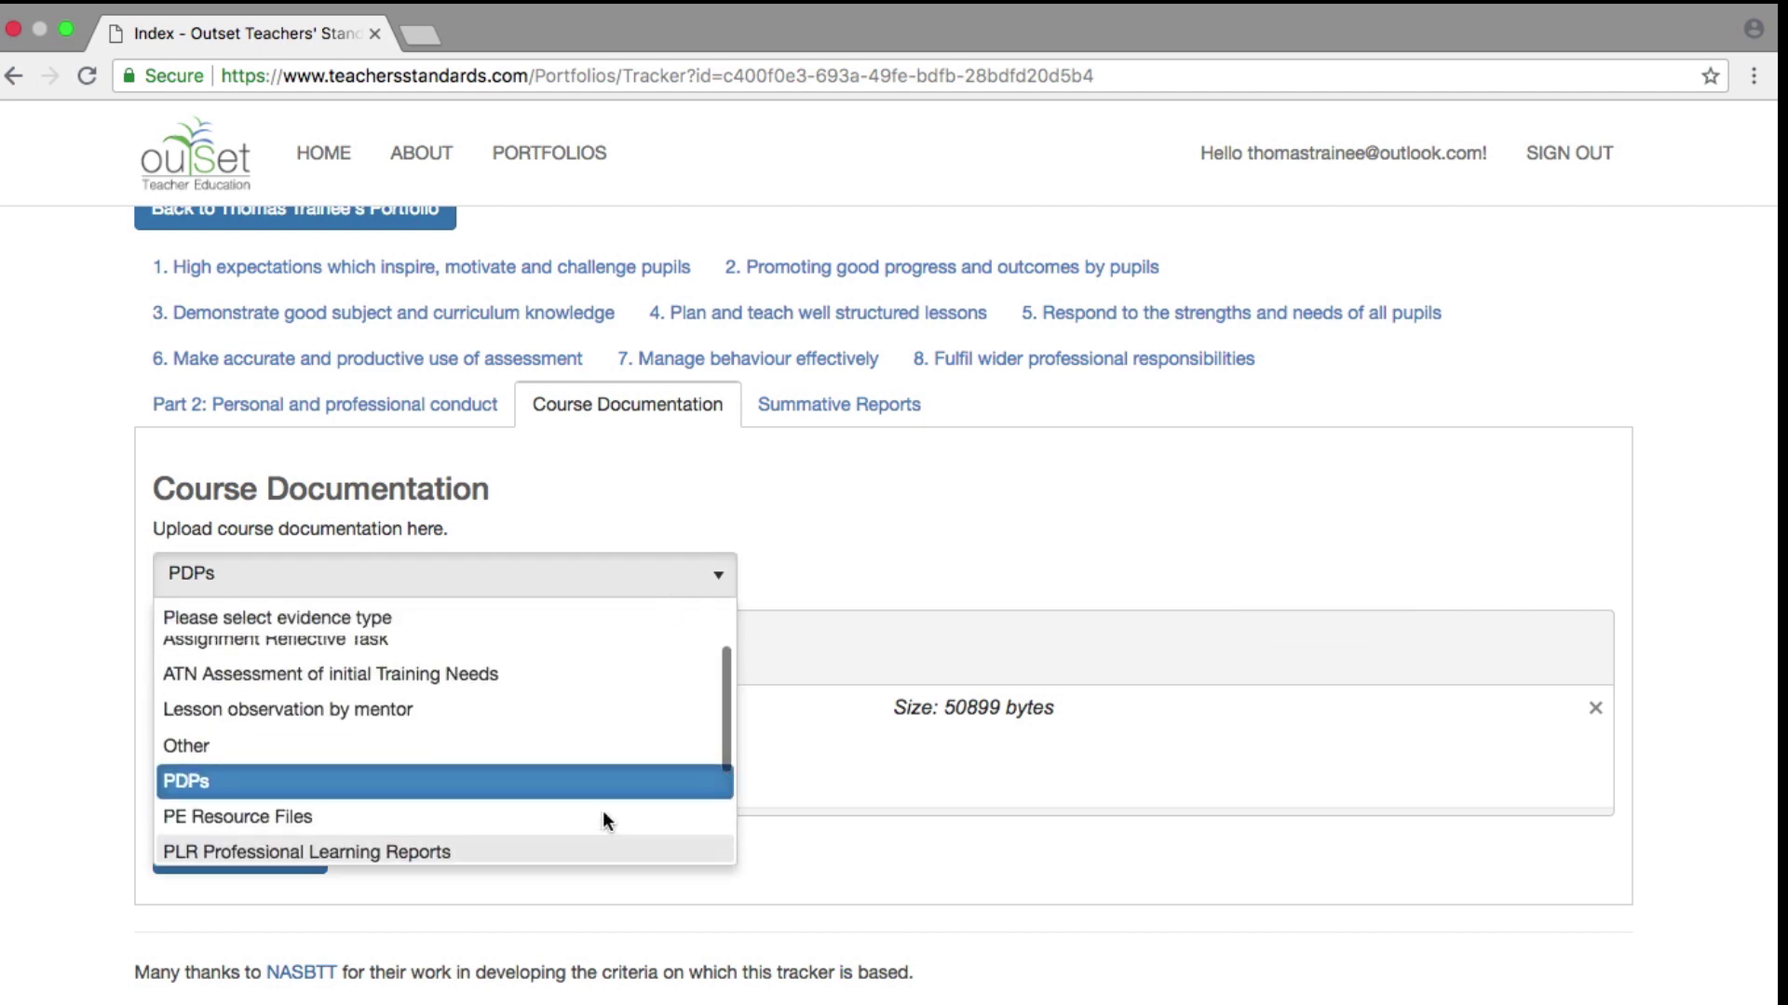
click(391, 706)
click(419, 658)
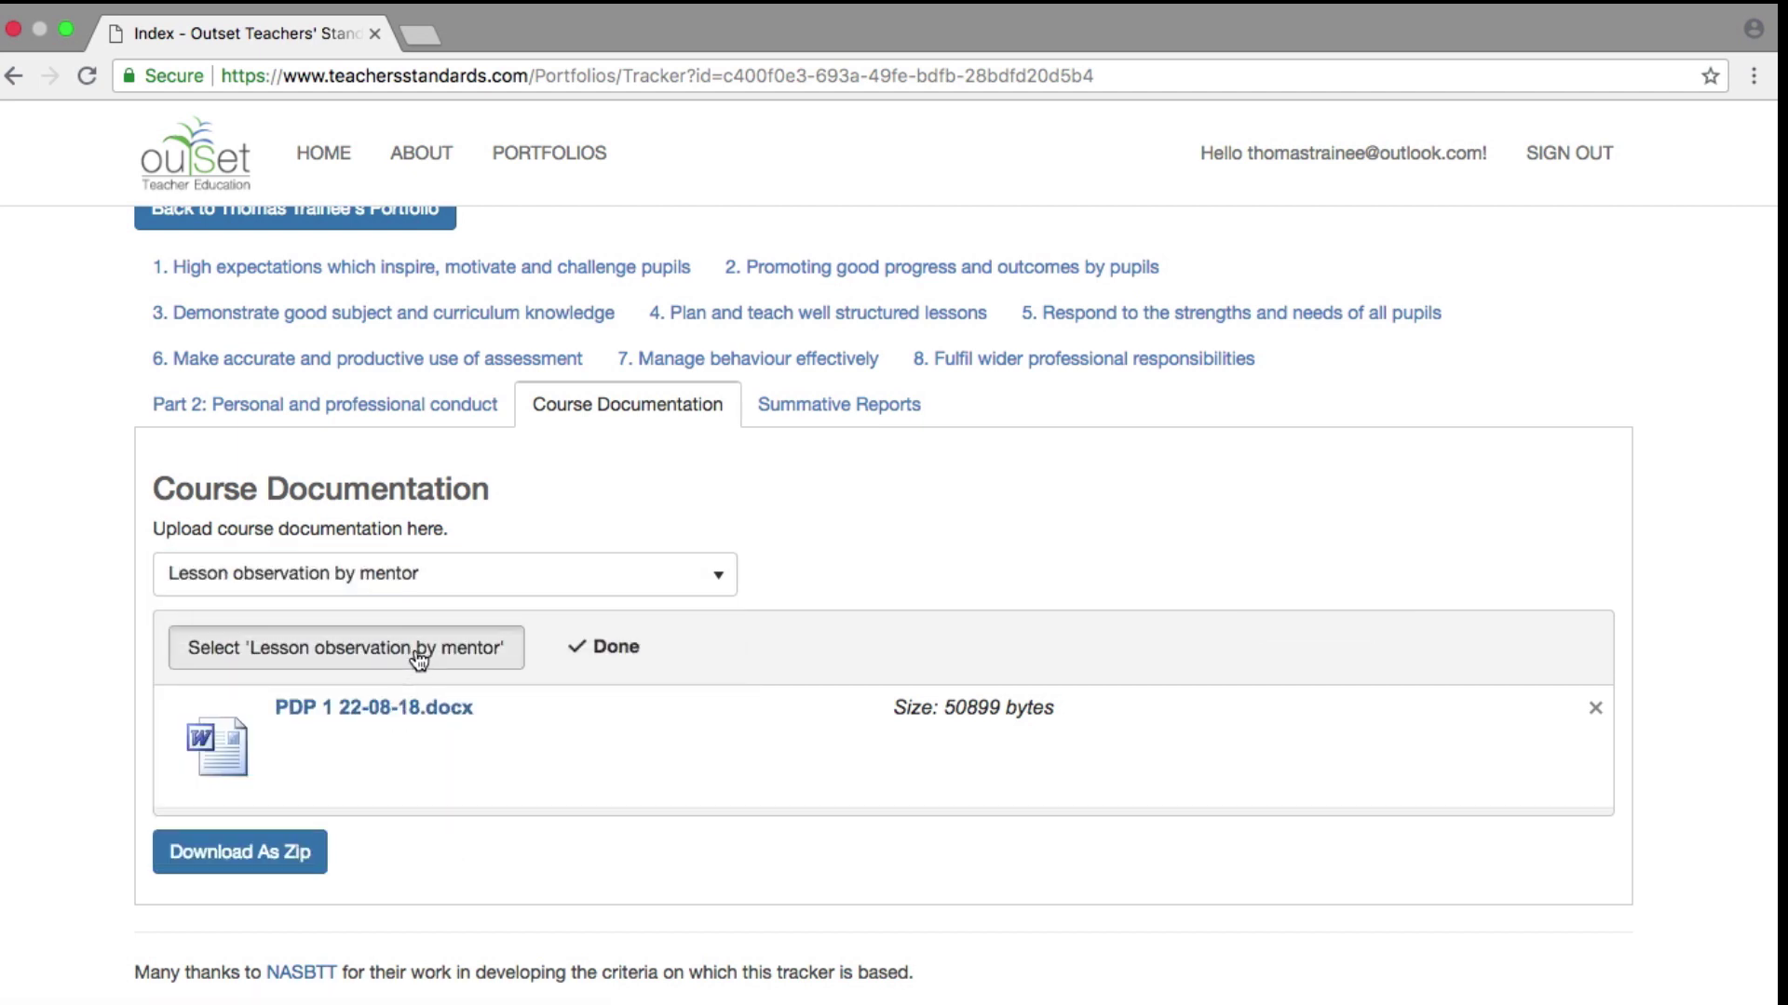
click(952, 224)
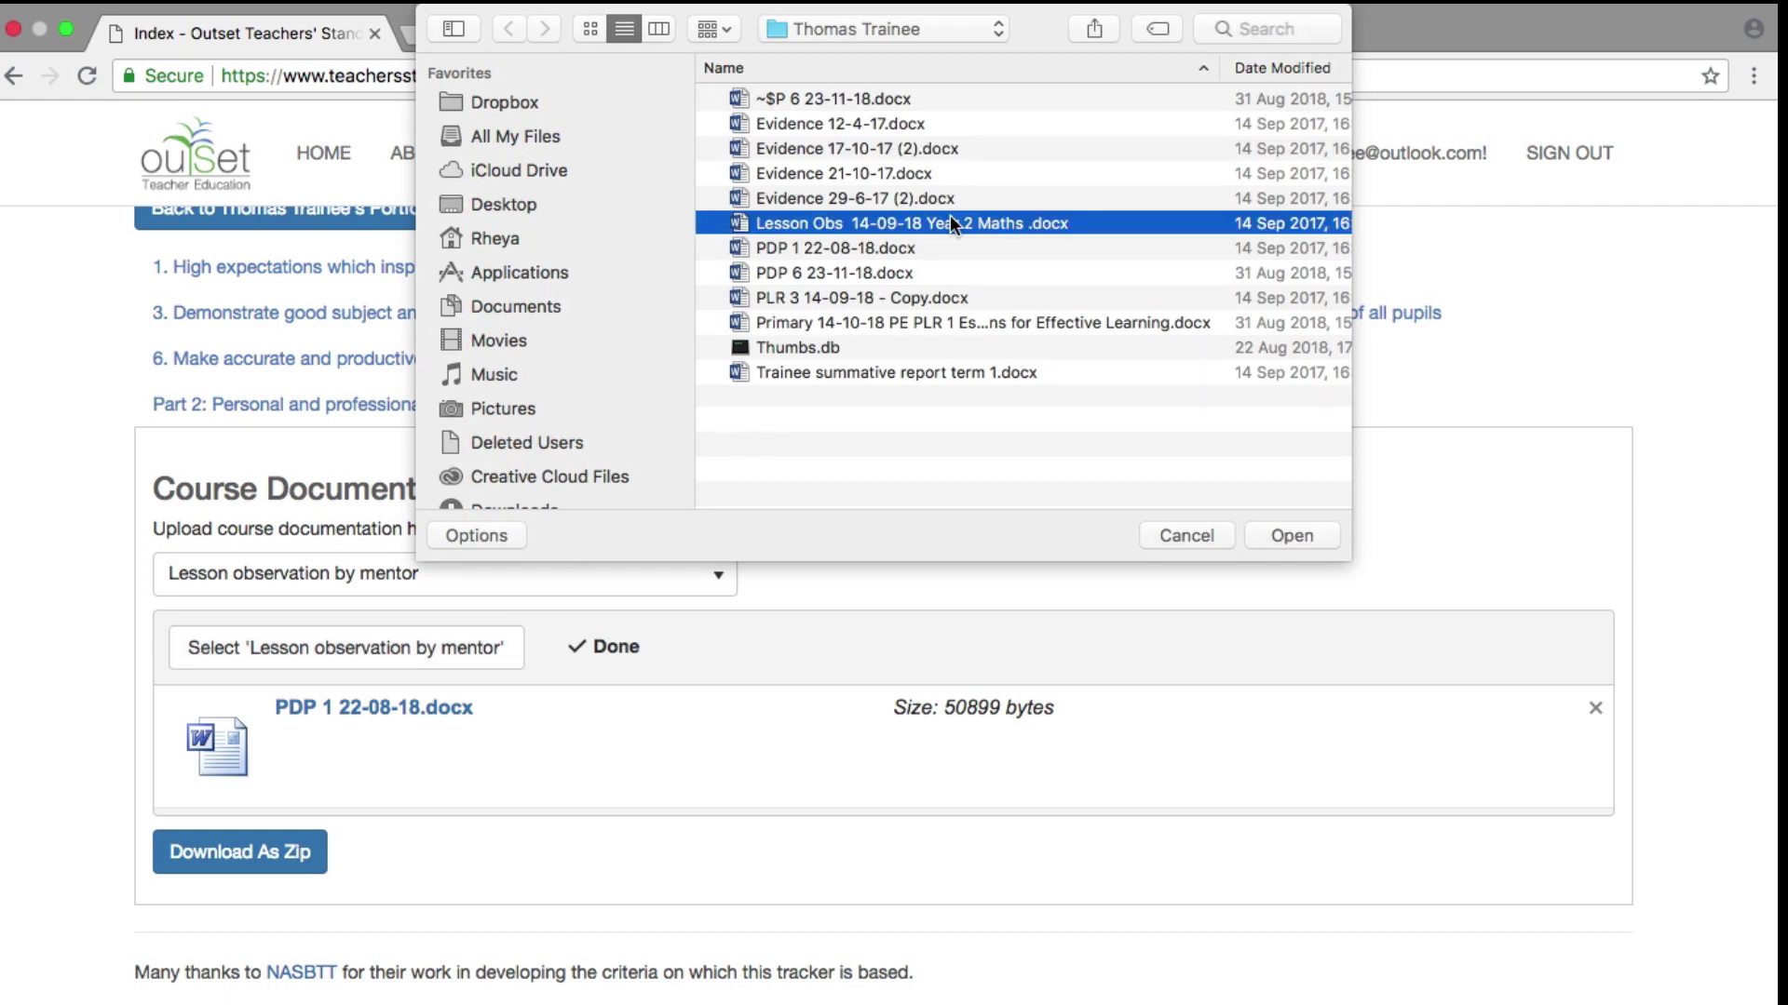
click(1257, 536)
scroll(1255, 533, up, 2)
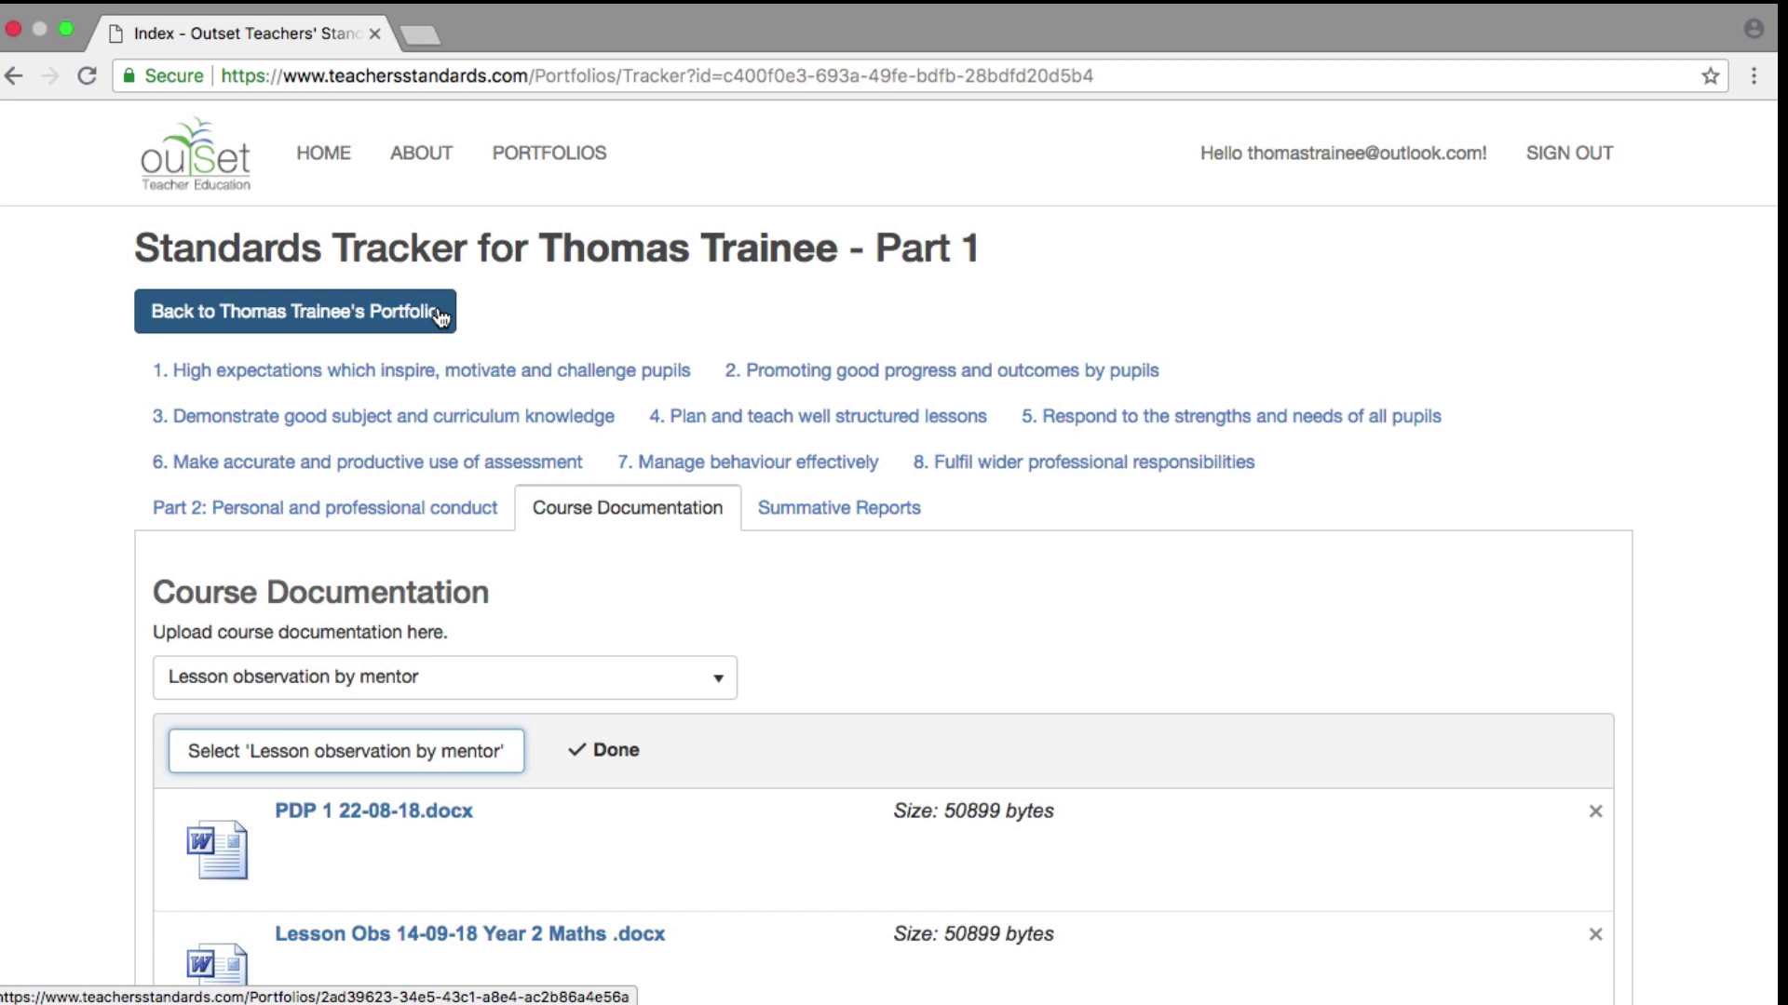
Step: Check the portfolio's PDPs evidence list, then reopen the Standards Tracker
click(440, 318)
scroll(82, 461, down, 5)
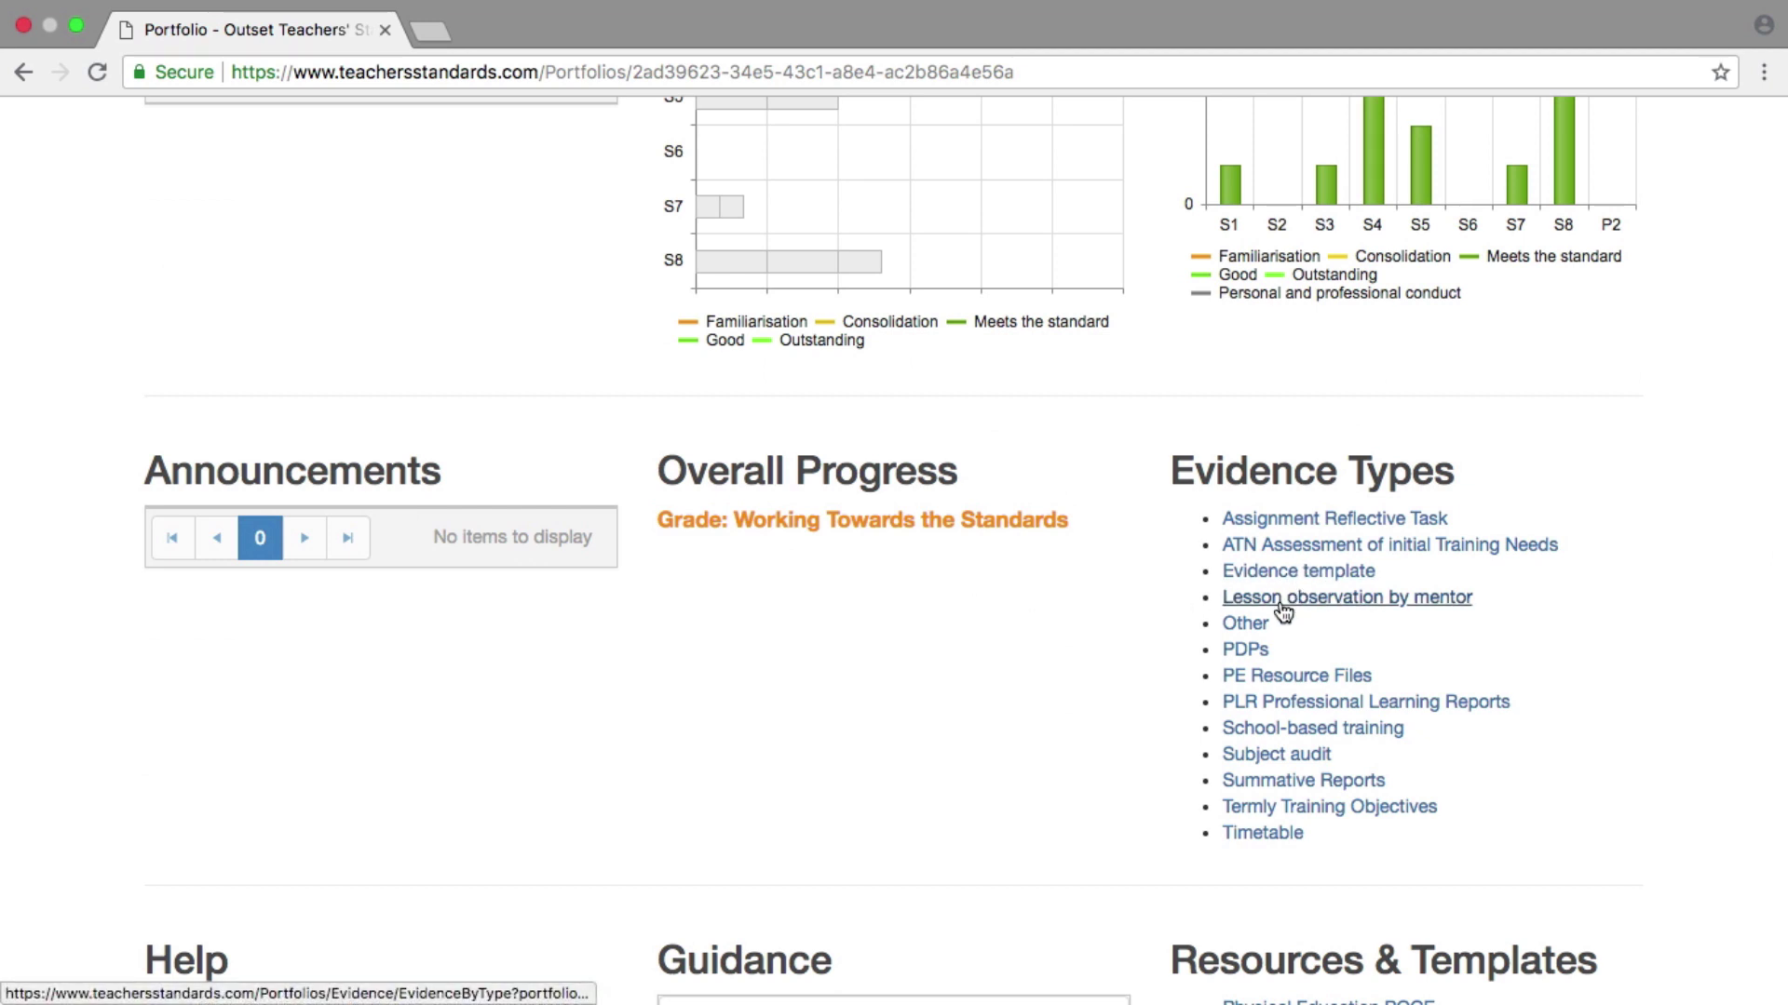
click(1261, 654)
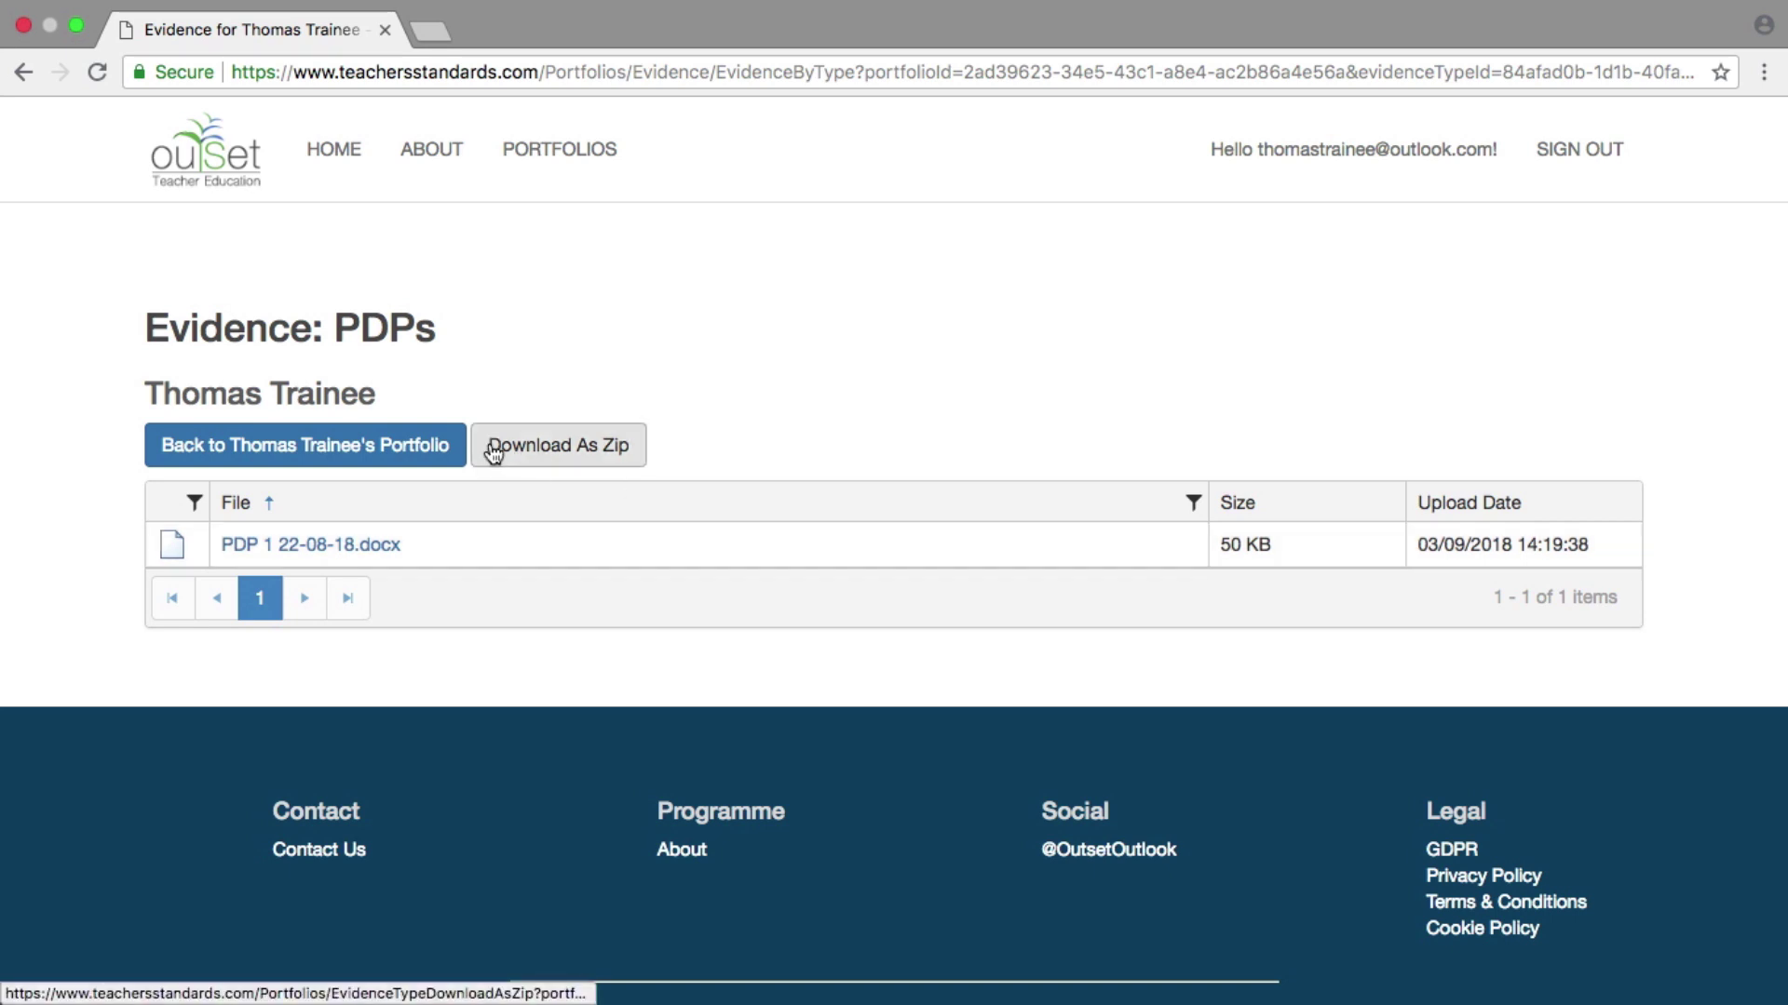
click(456, 455)
click(703, 436)
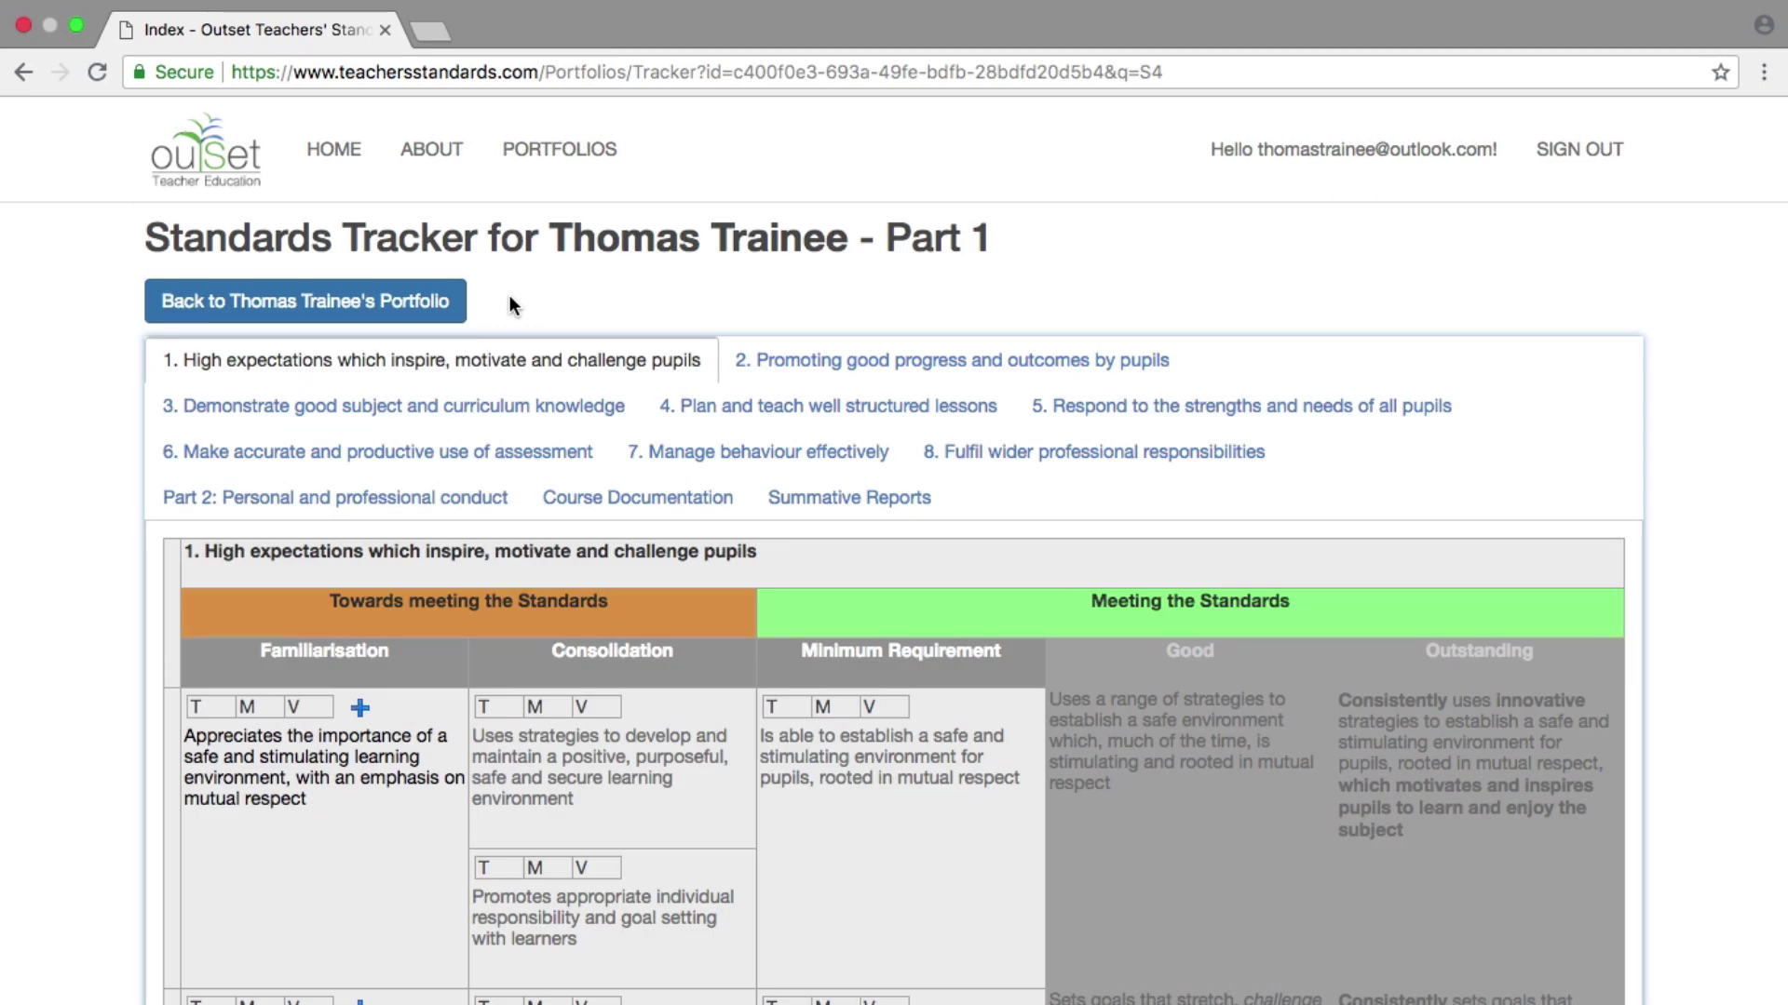
Step: On Standard 4, tick the first Familiarisation criterion and mark Consolidation as met
click(724, 417)
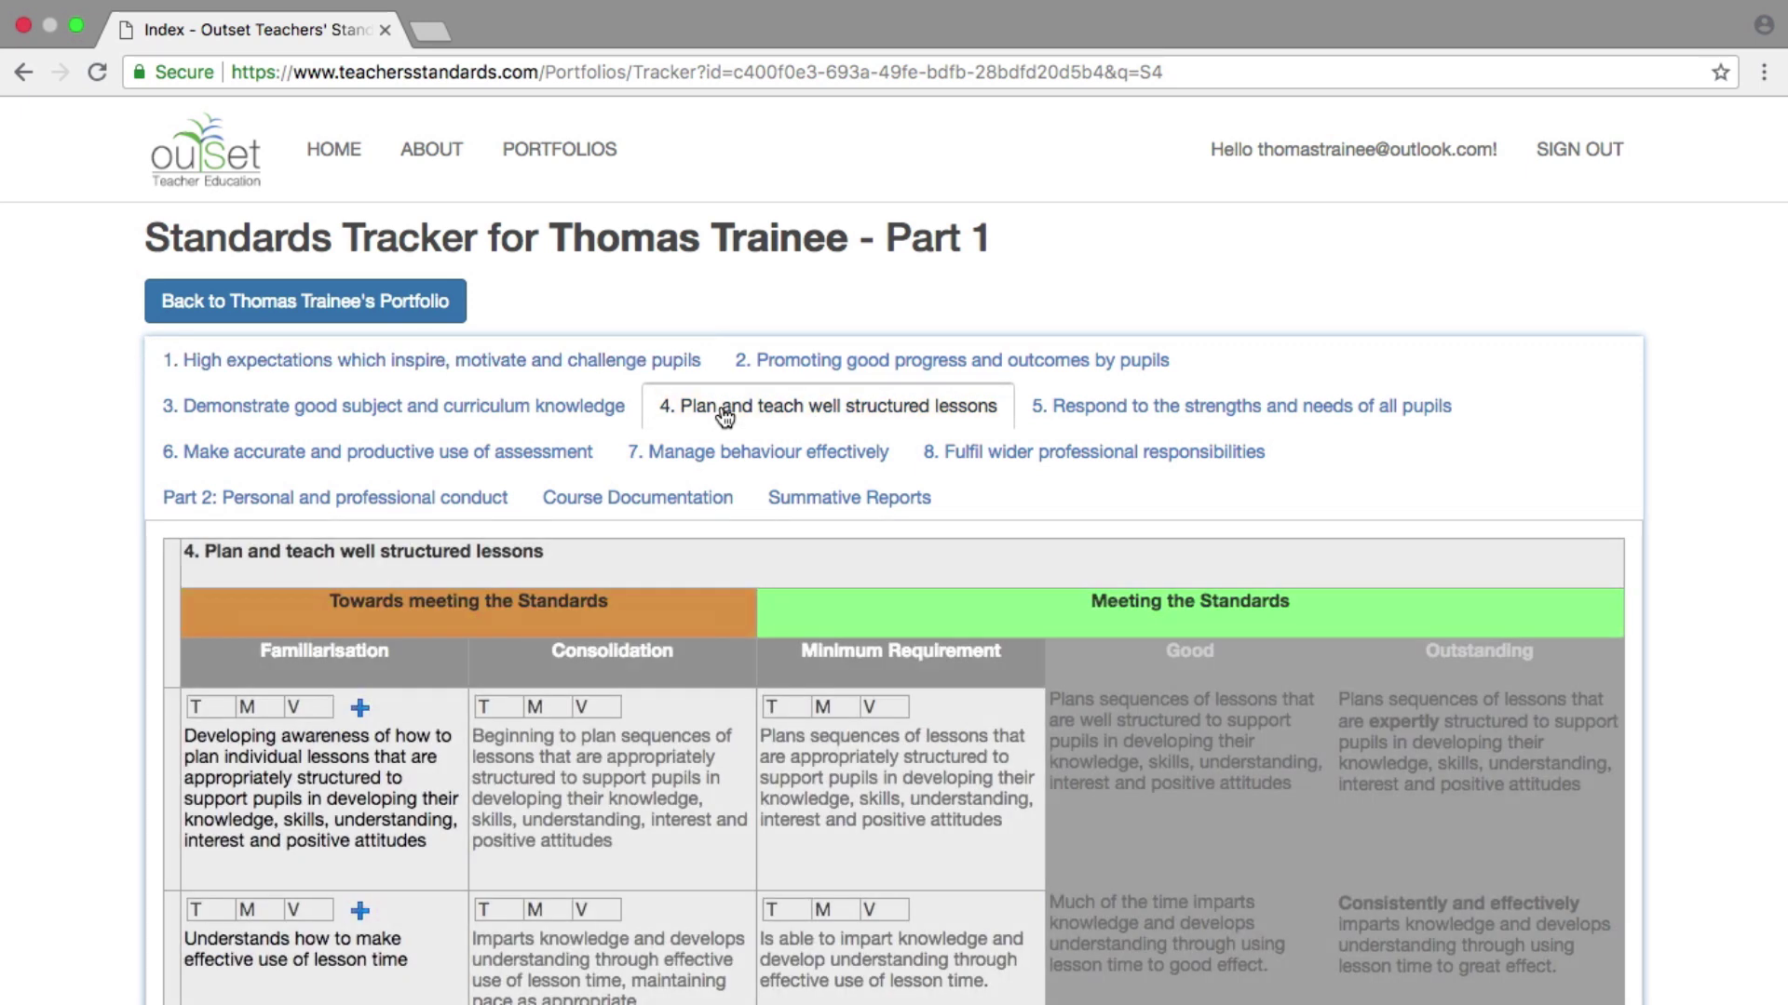
click(361, 711)
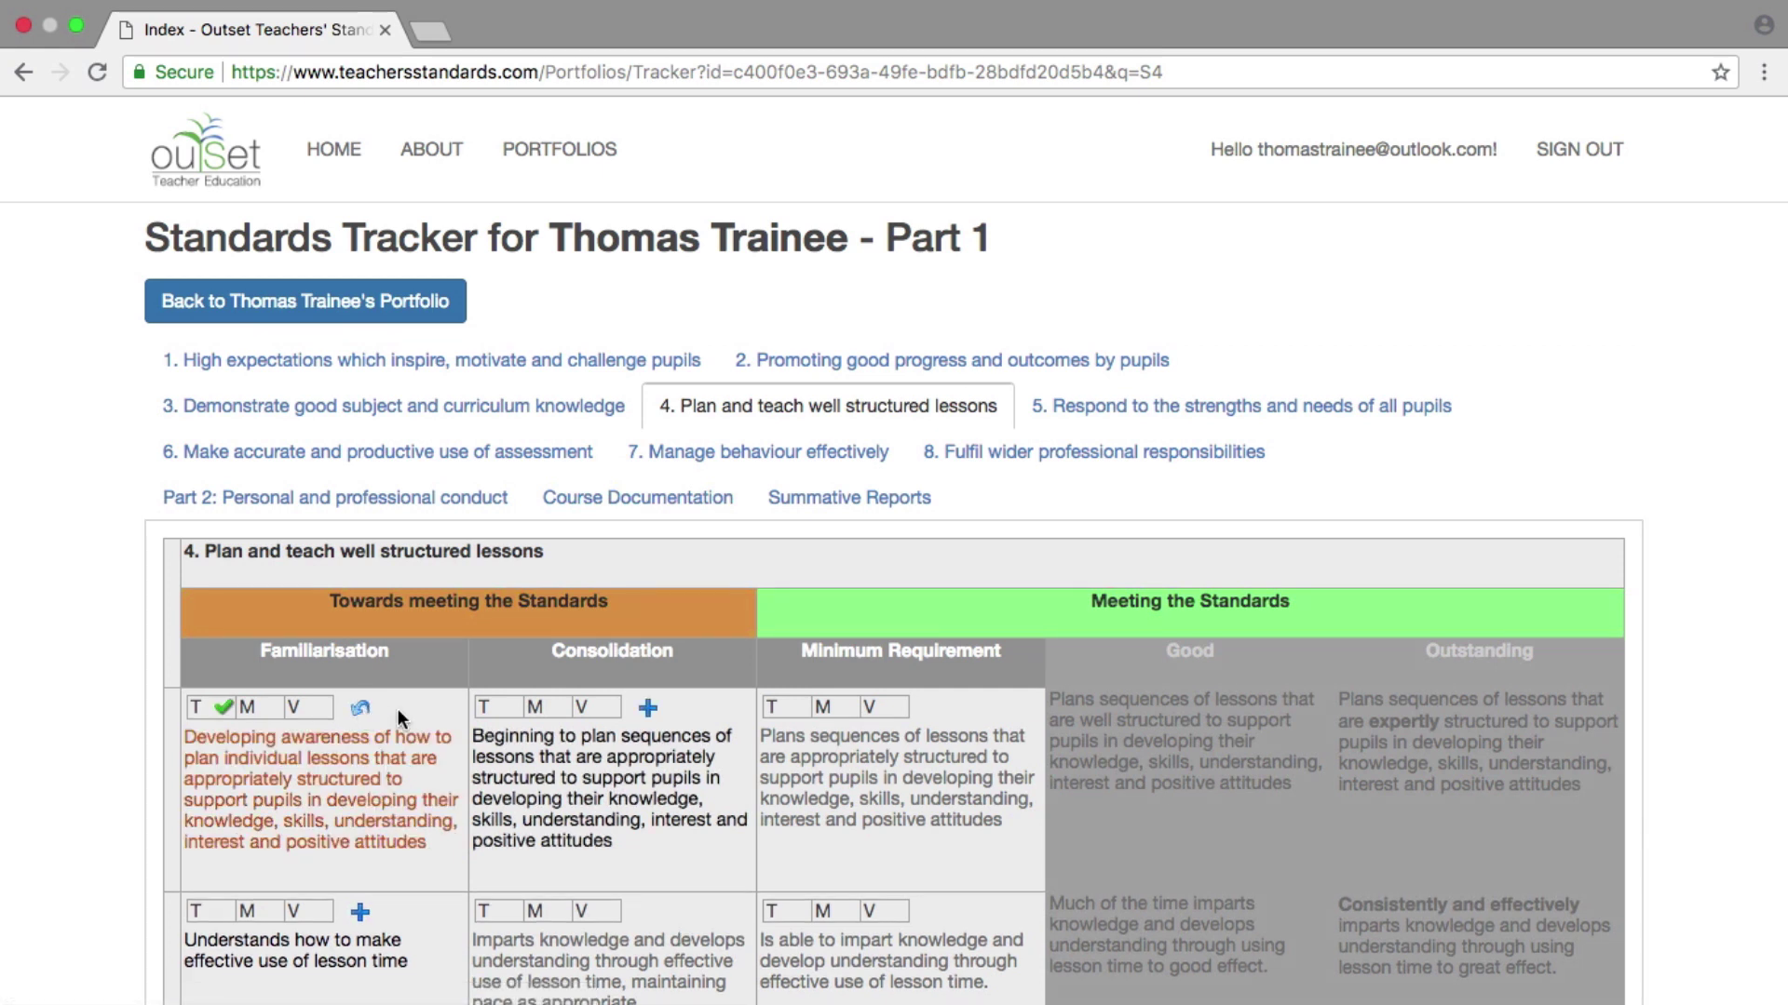
click(649, 709)
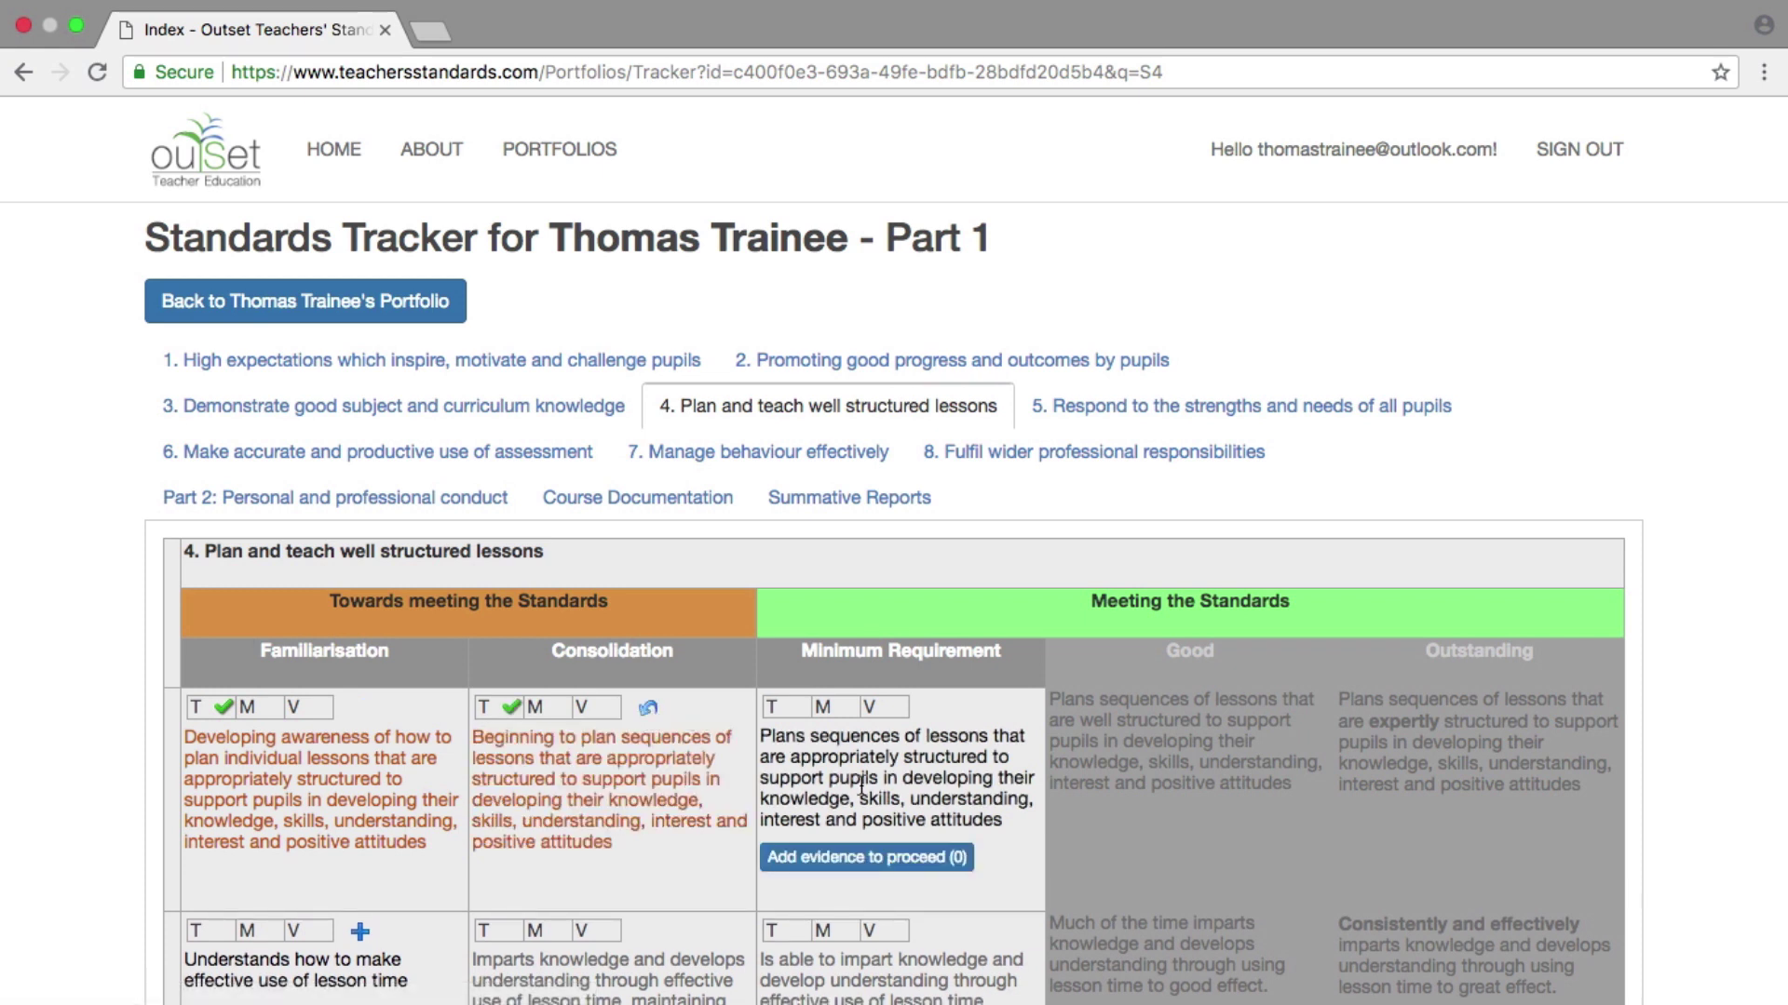
Step: Attach Evidence 12-4-17.docx as Evidence template evidence for Standard 4's Minimum Requirement
click(949, 861)
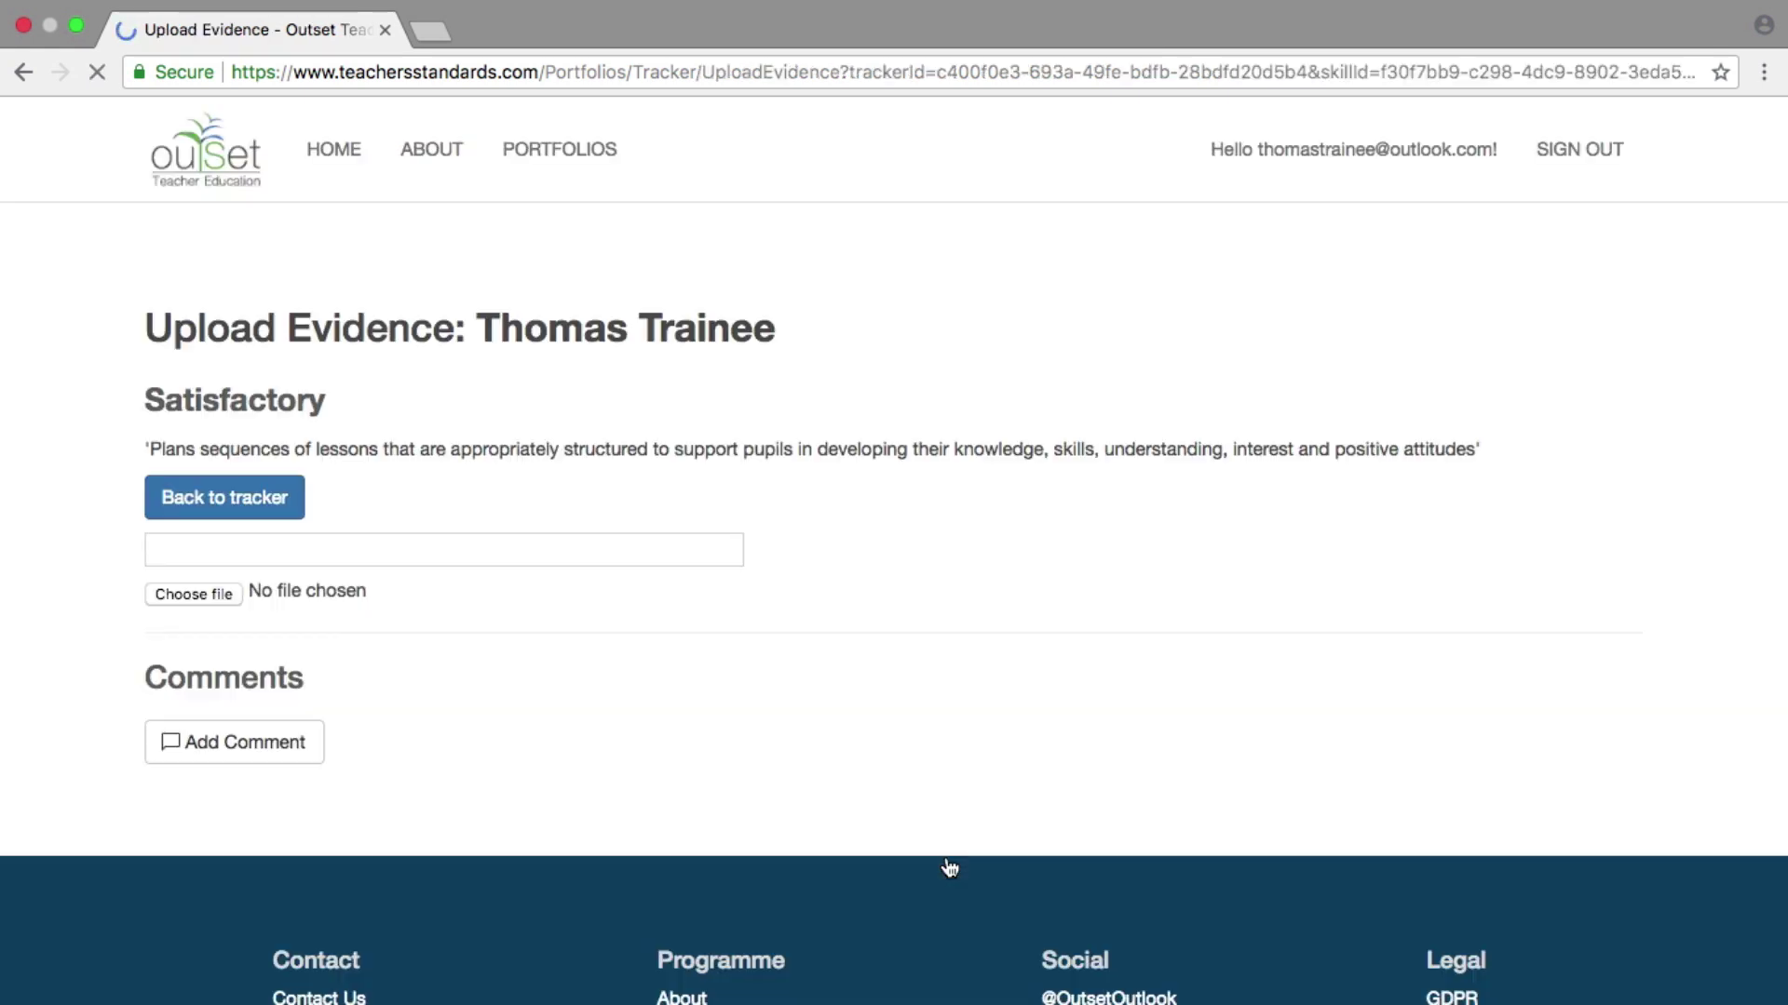
click(725, 551)
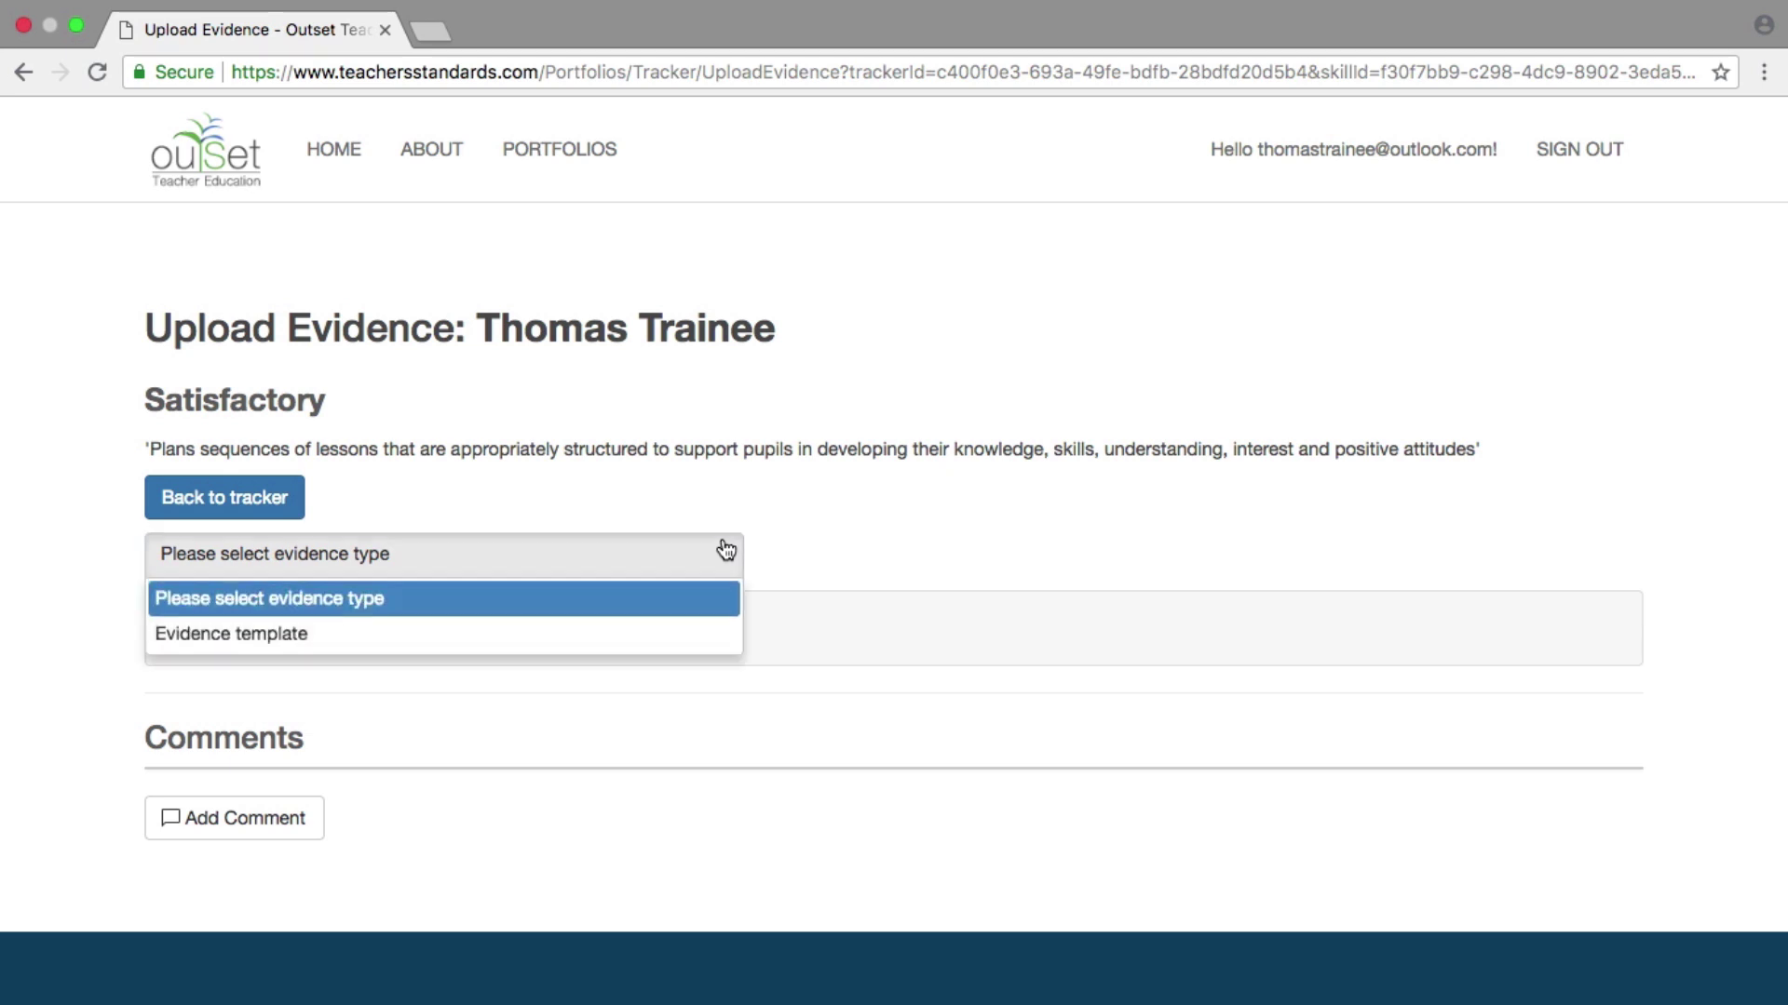
click(632, 631)
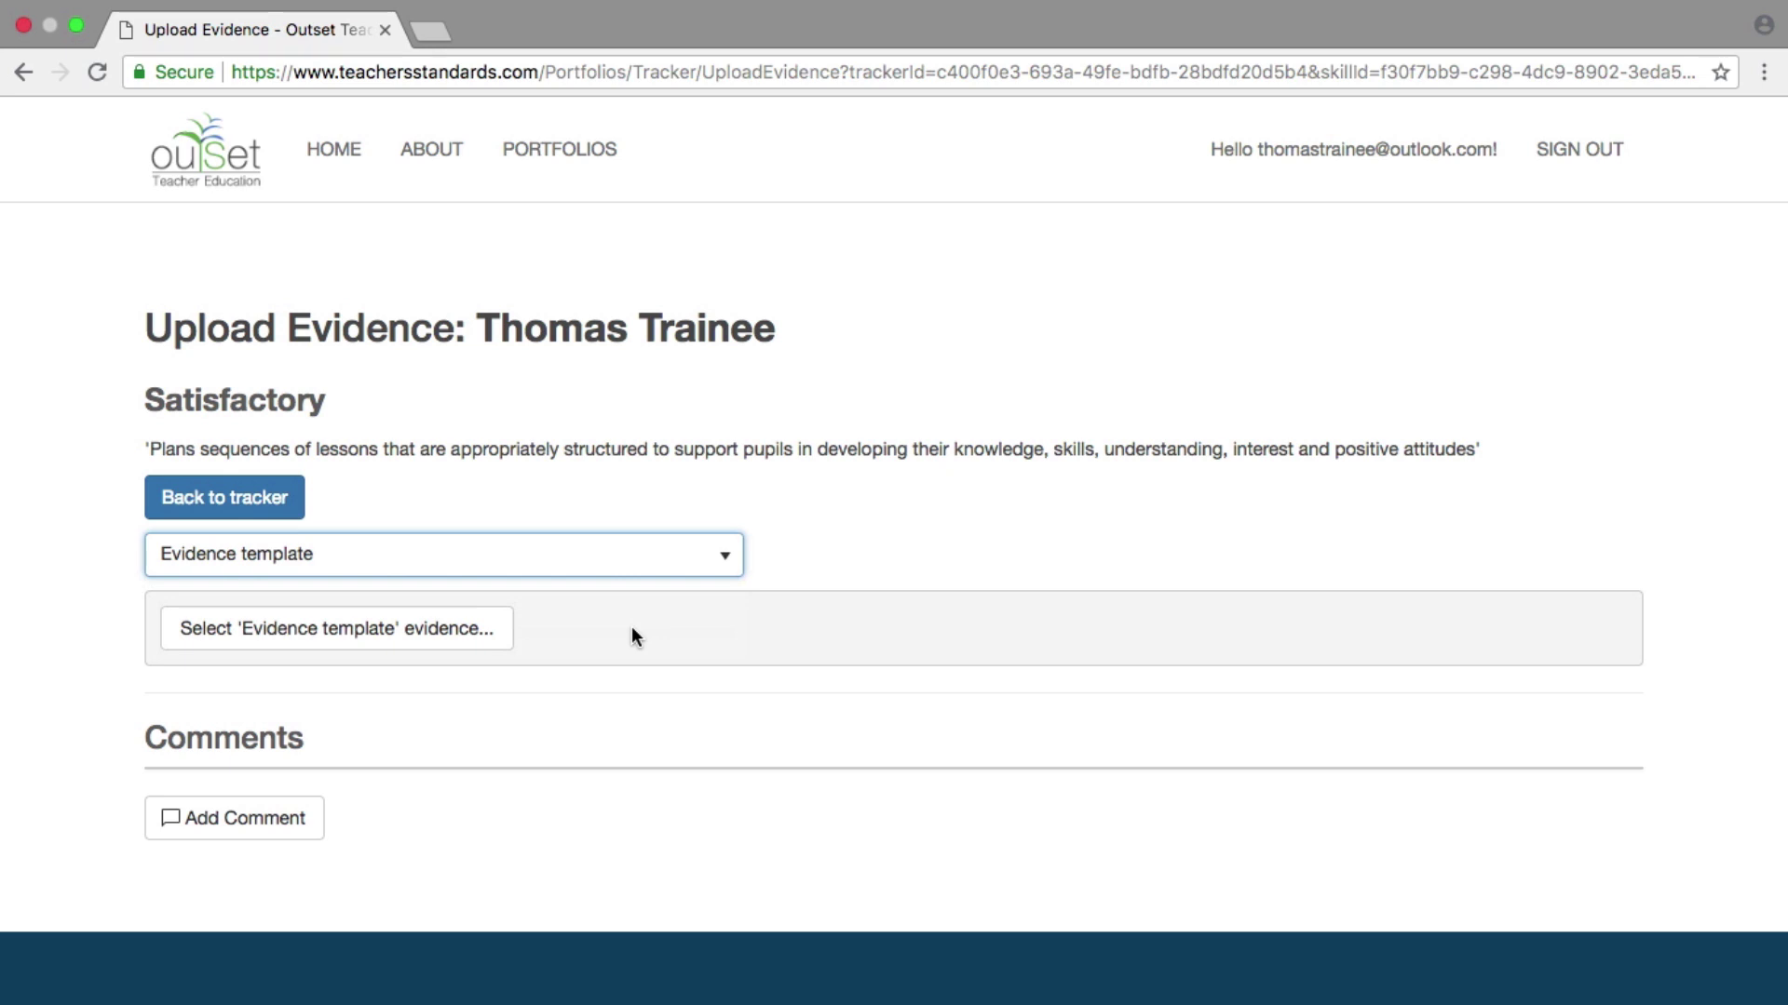
click(488, 635)
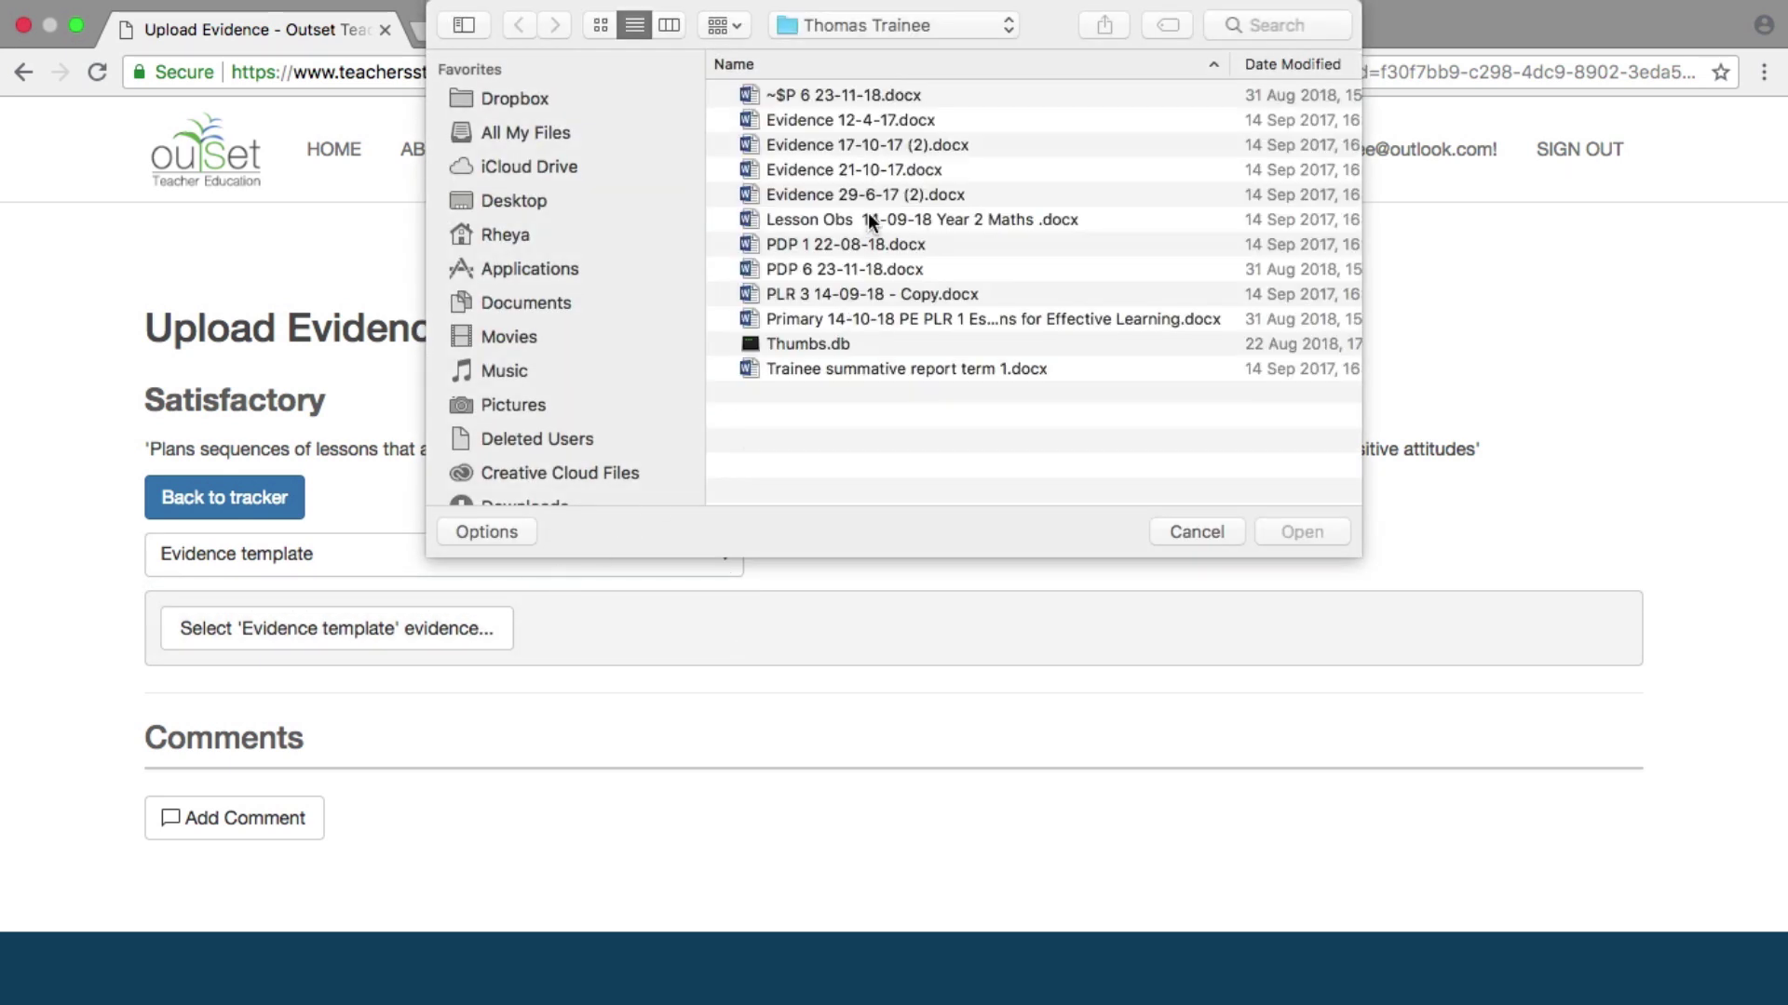
click(892, 119)
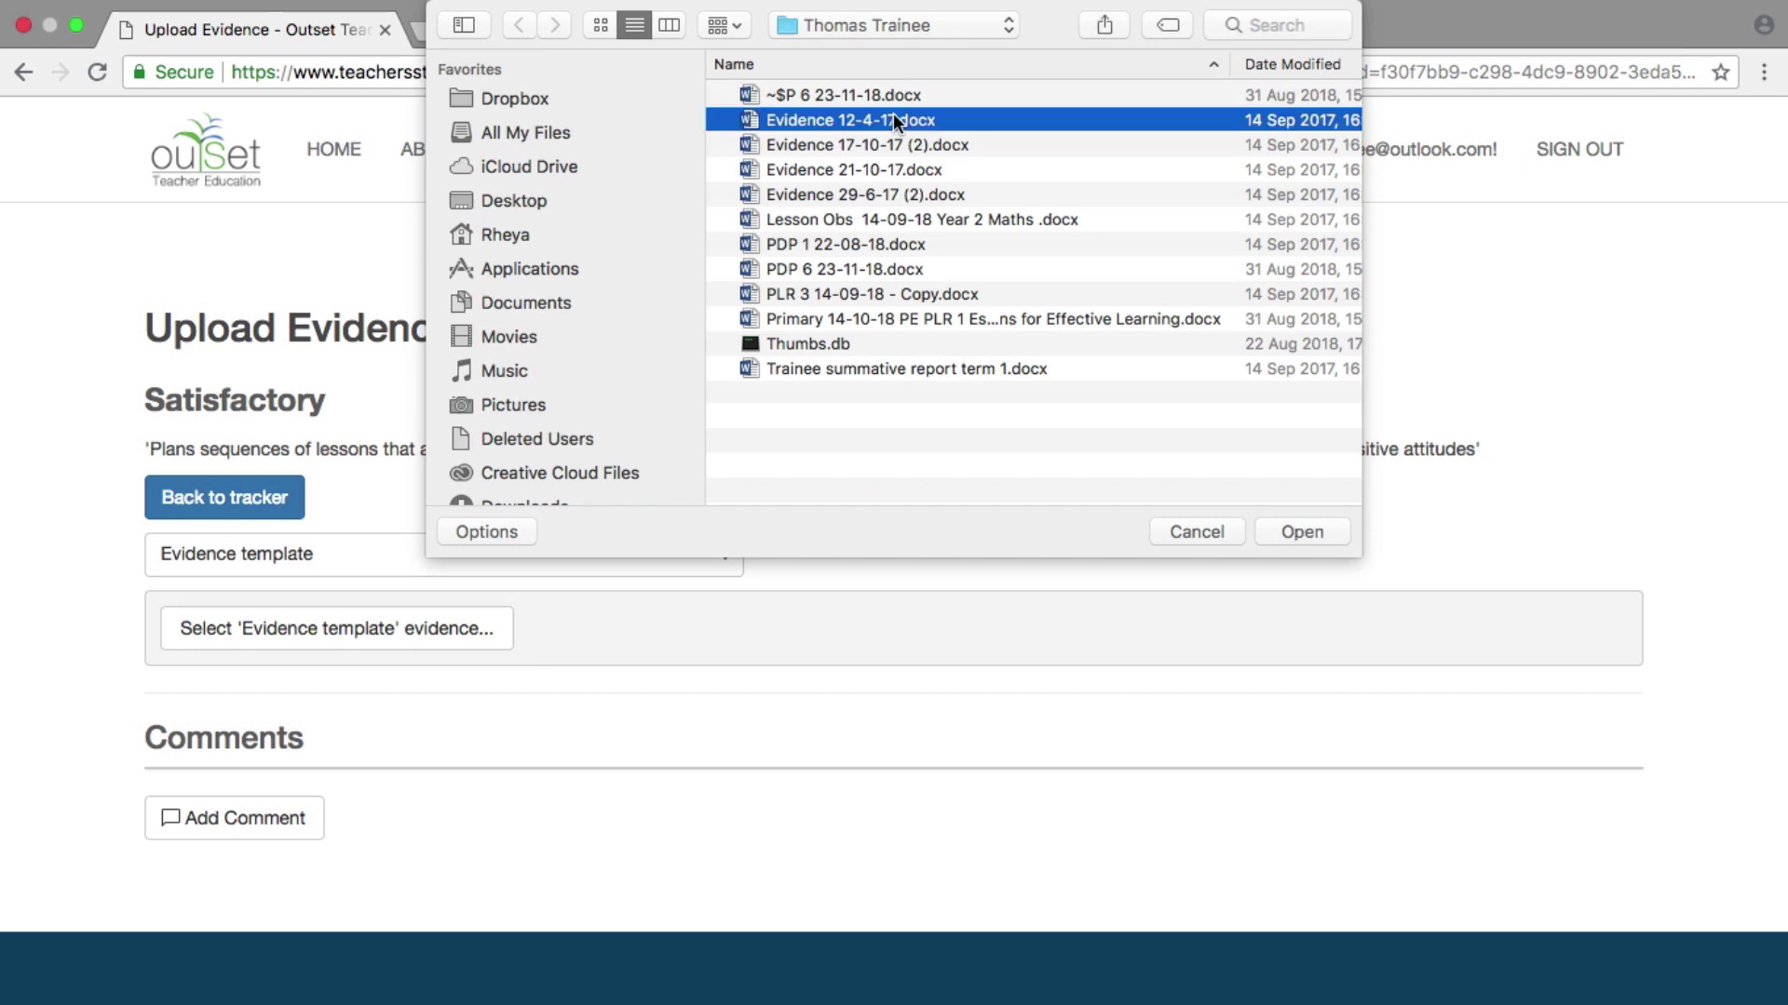
click(1301, 532)
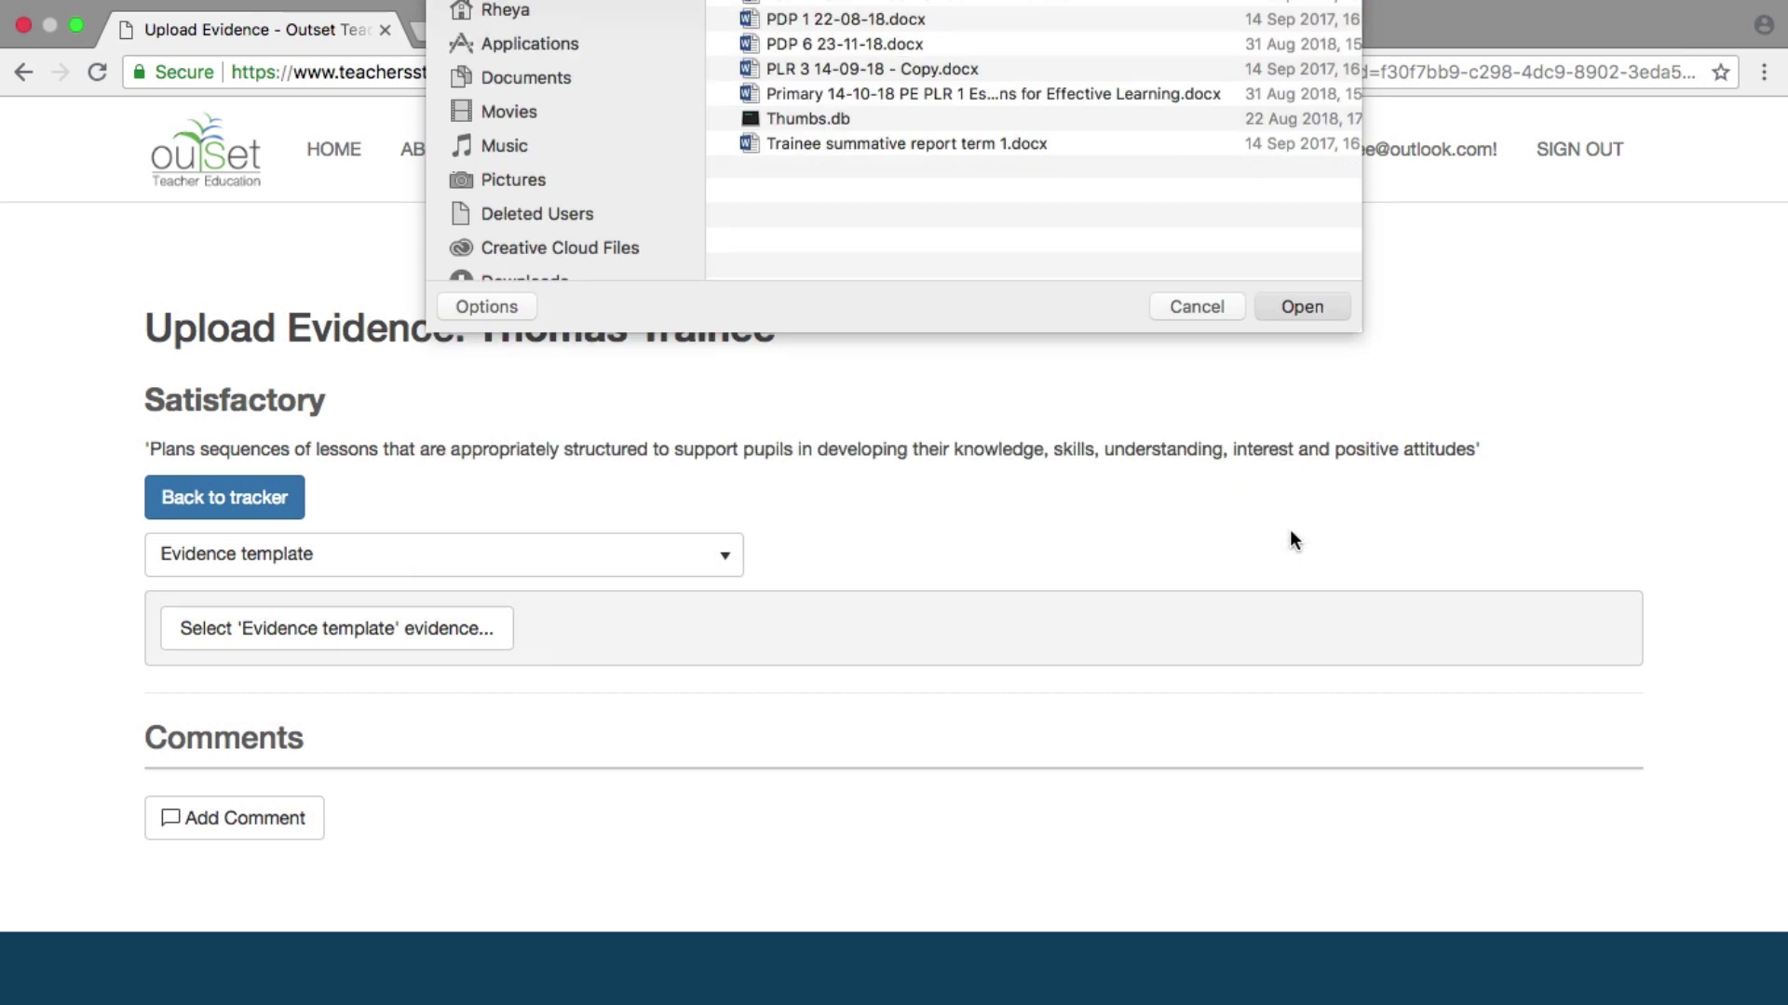
click(298, 508)
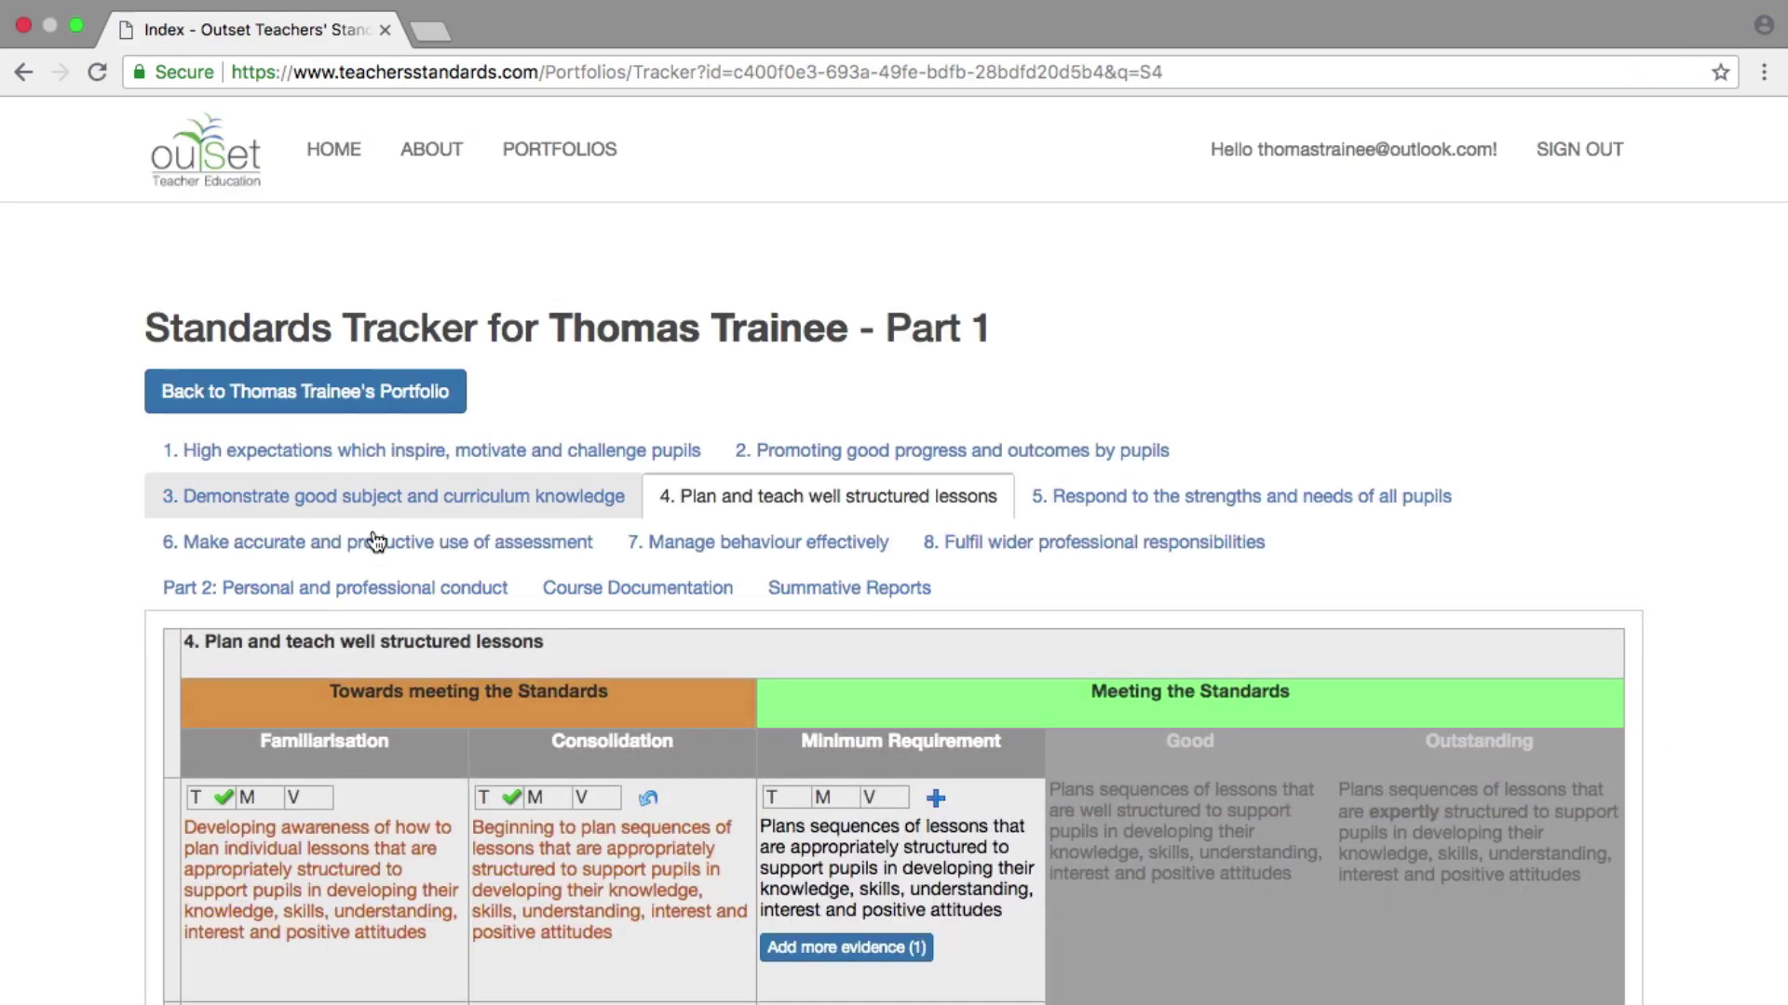
Step: Tick Standard 4's Minimum Requirement descriptor as met
click(937, 799)
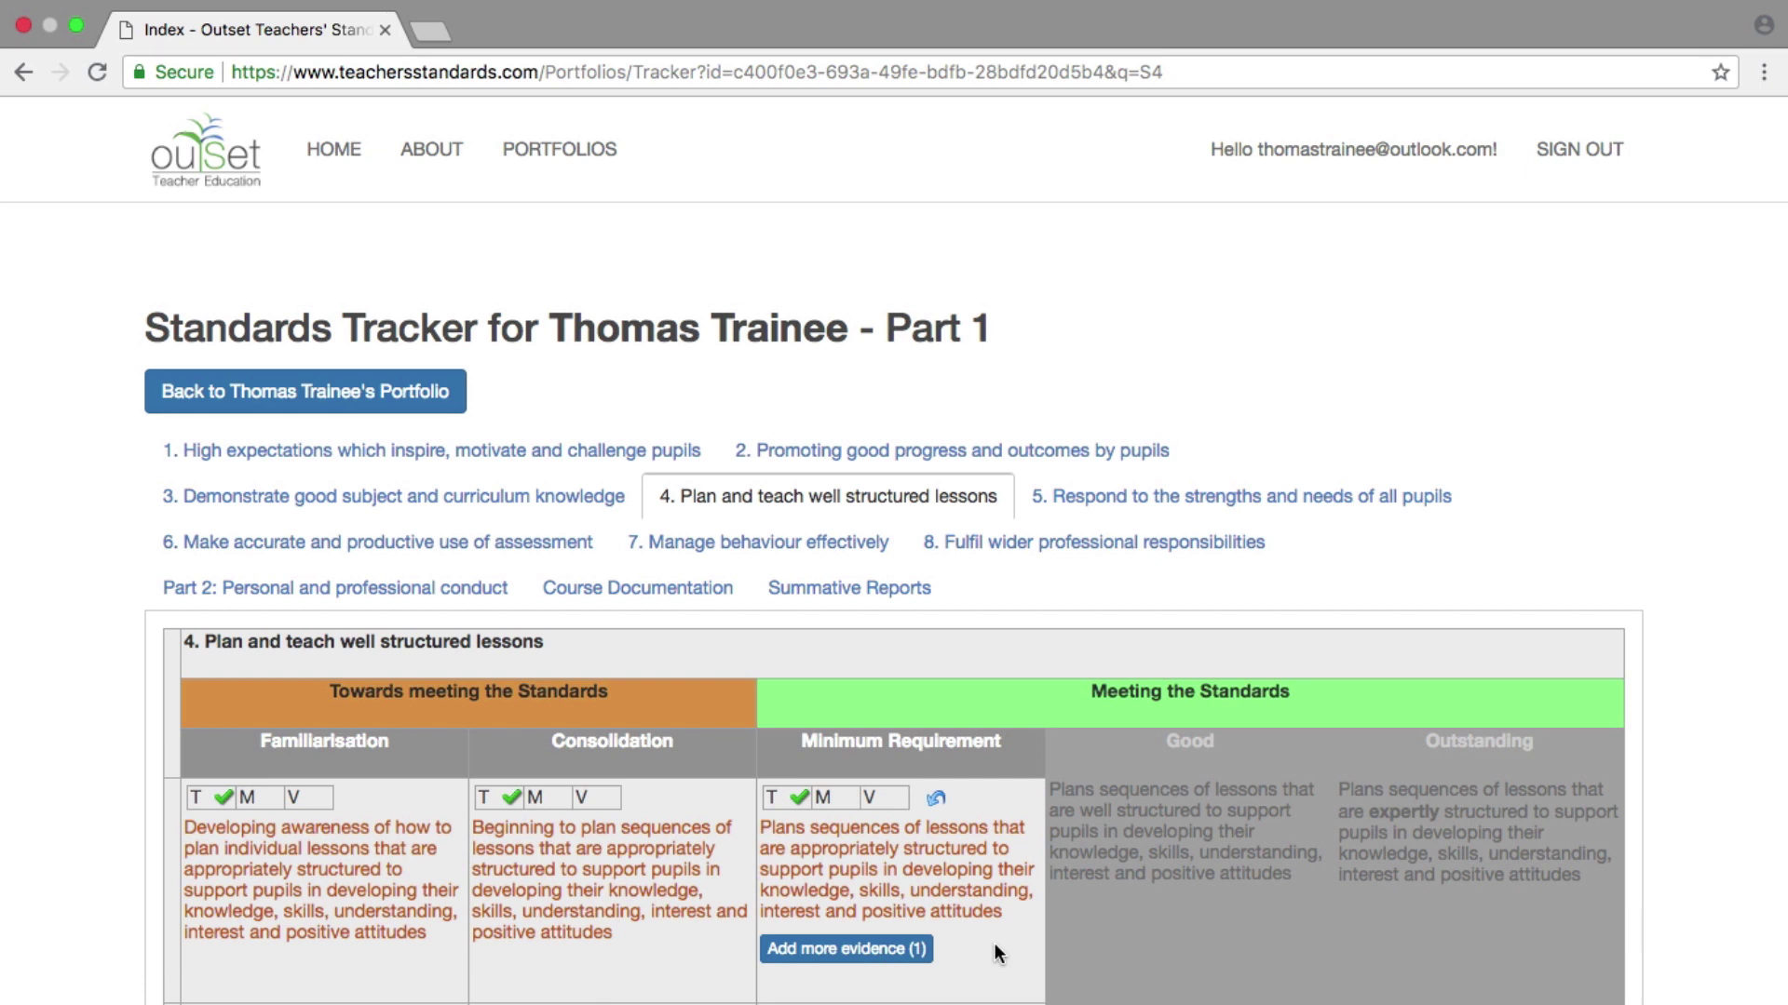
scroll(994, 942, down, 2)
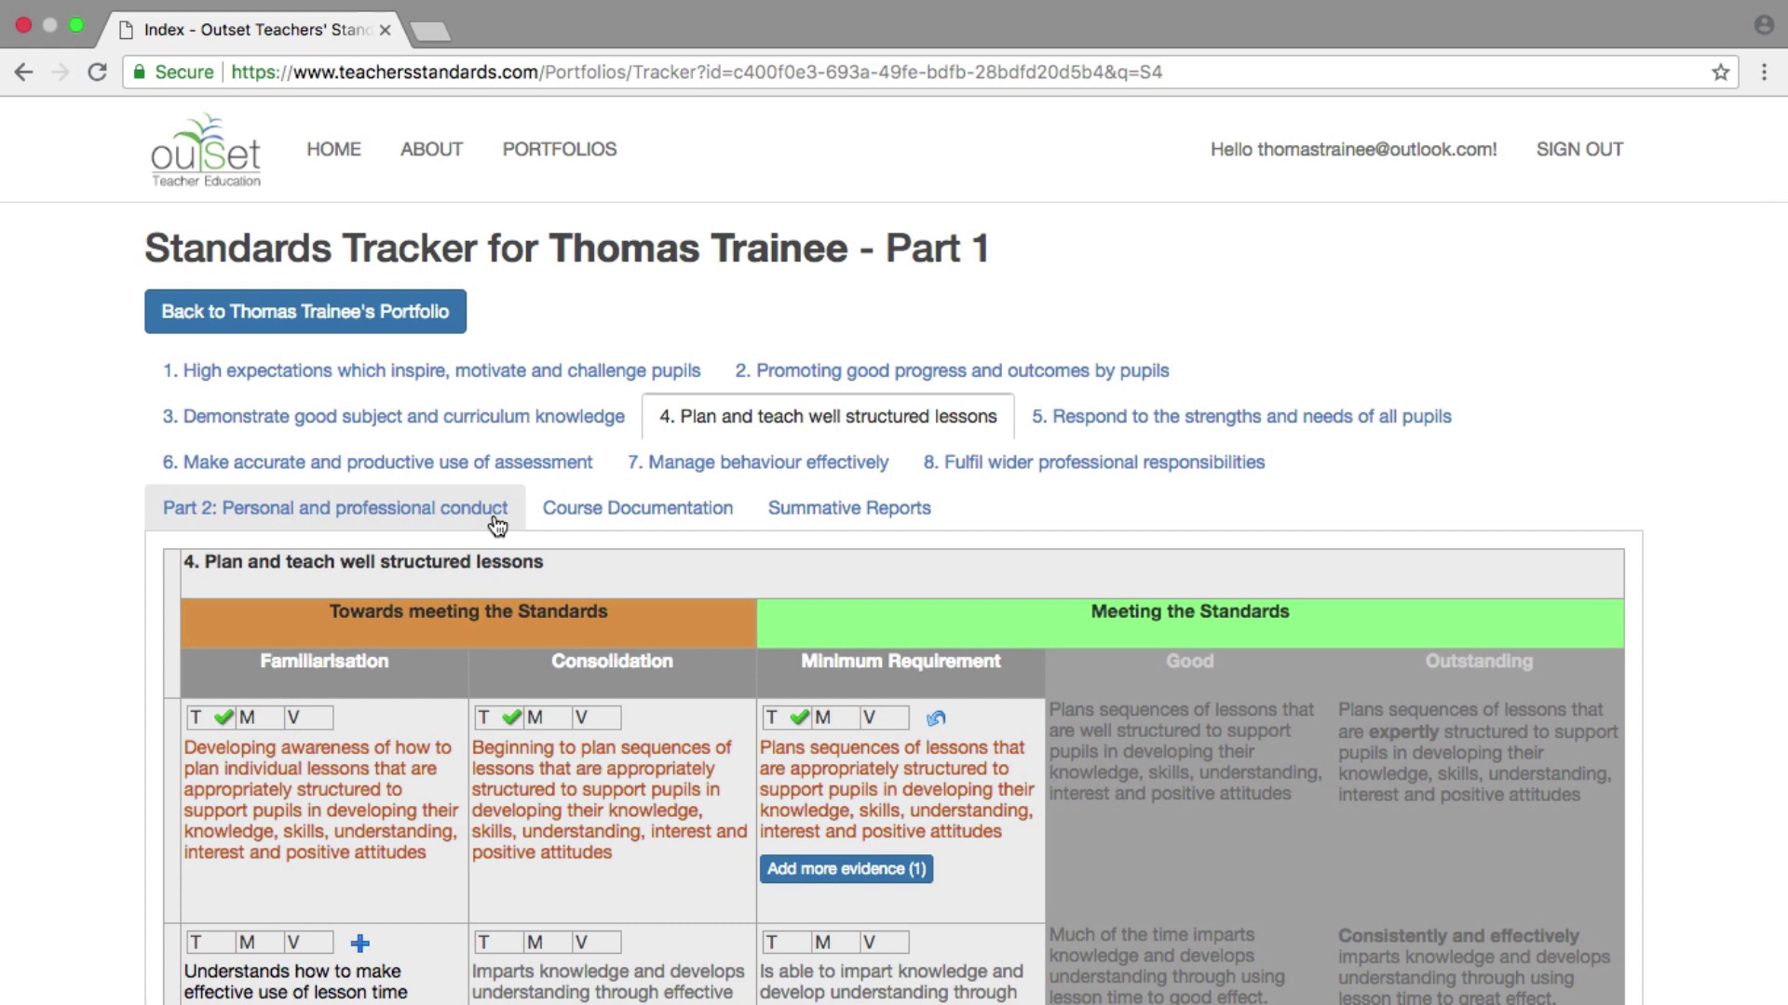
Step: Set Assessment Point 1's evidence type to Summative Reports and open the report file chooser
click(828, 514)
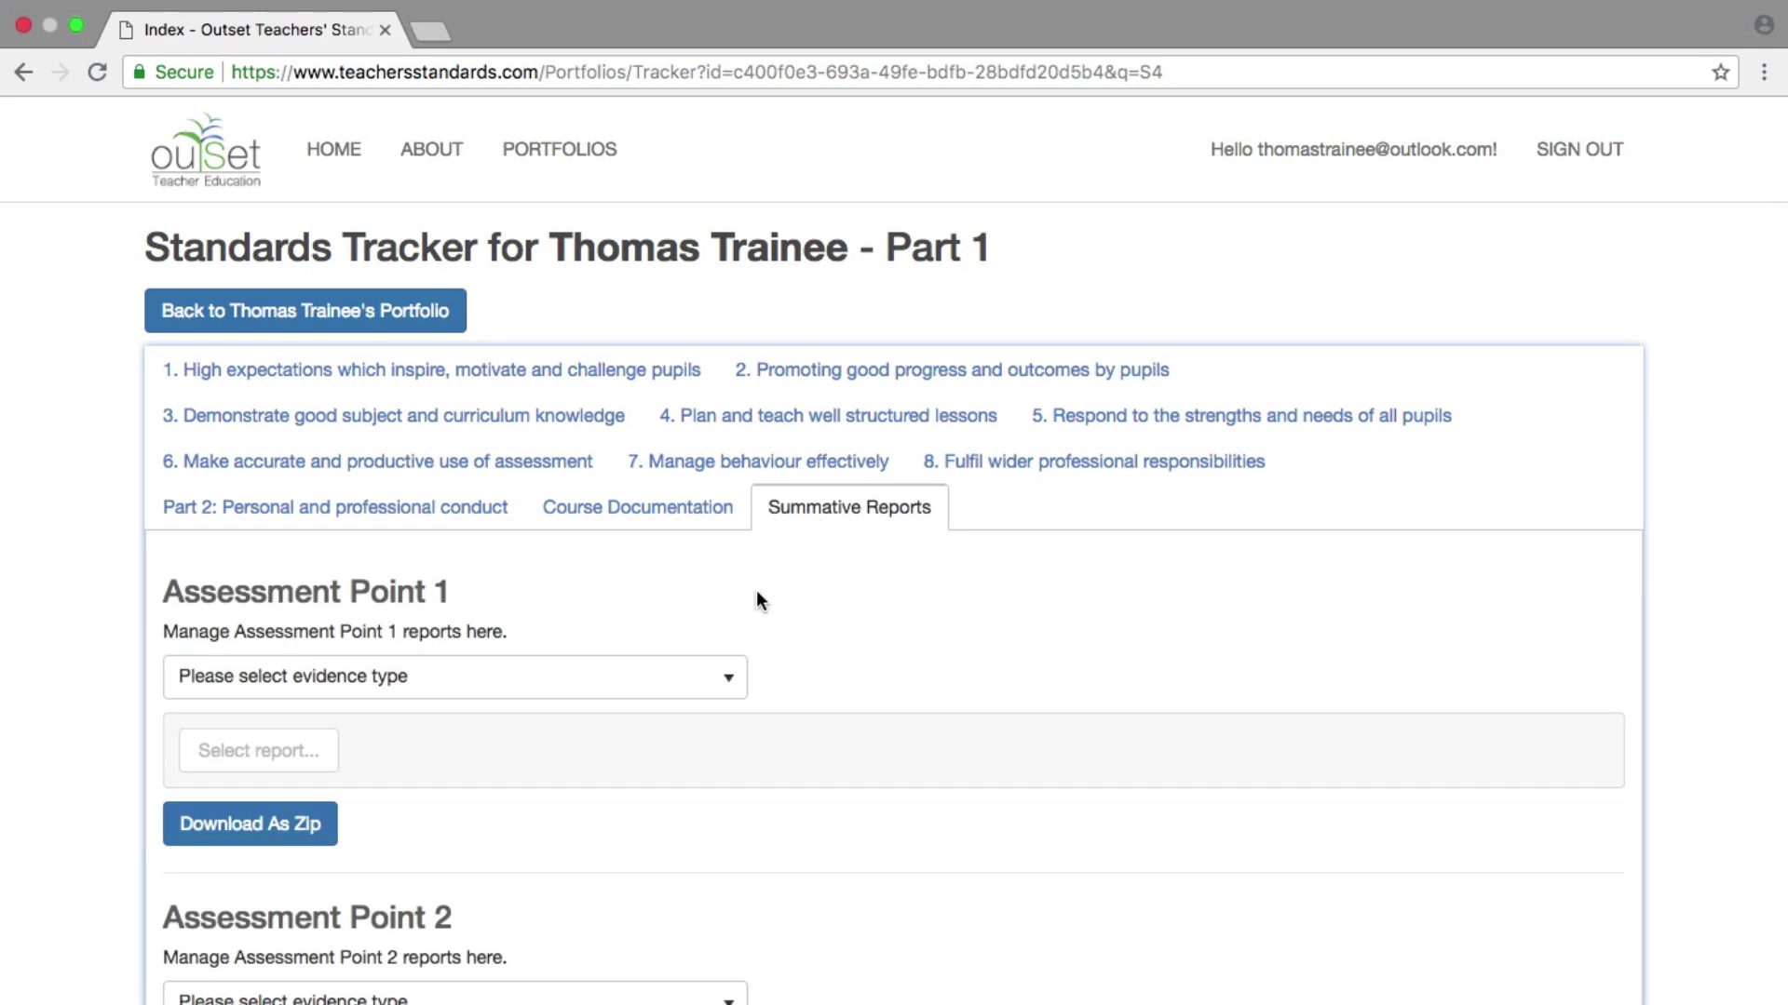
scroll(757, 598, down, 3)
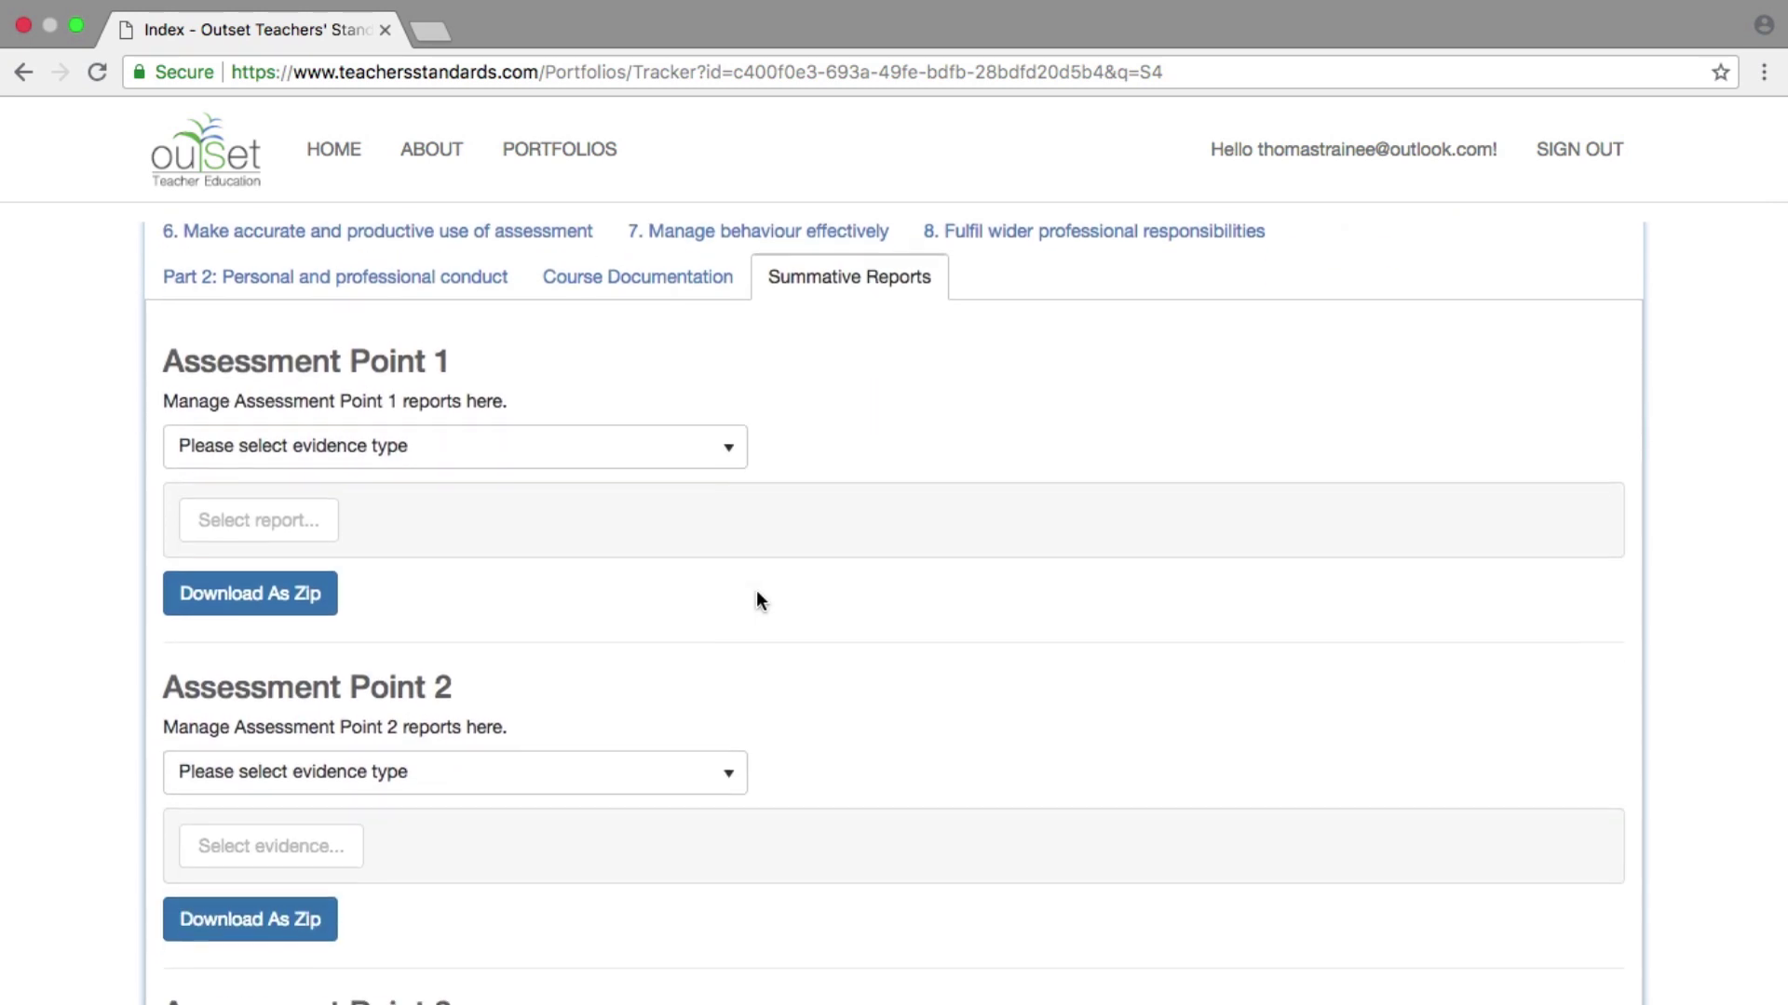
scroll(757, 599, down, 1)
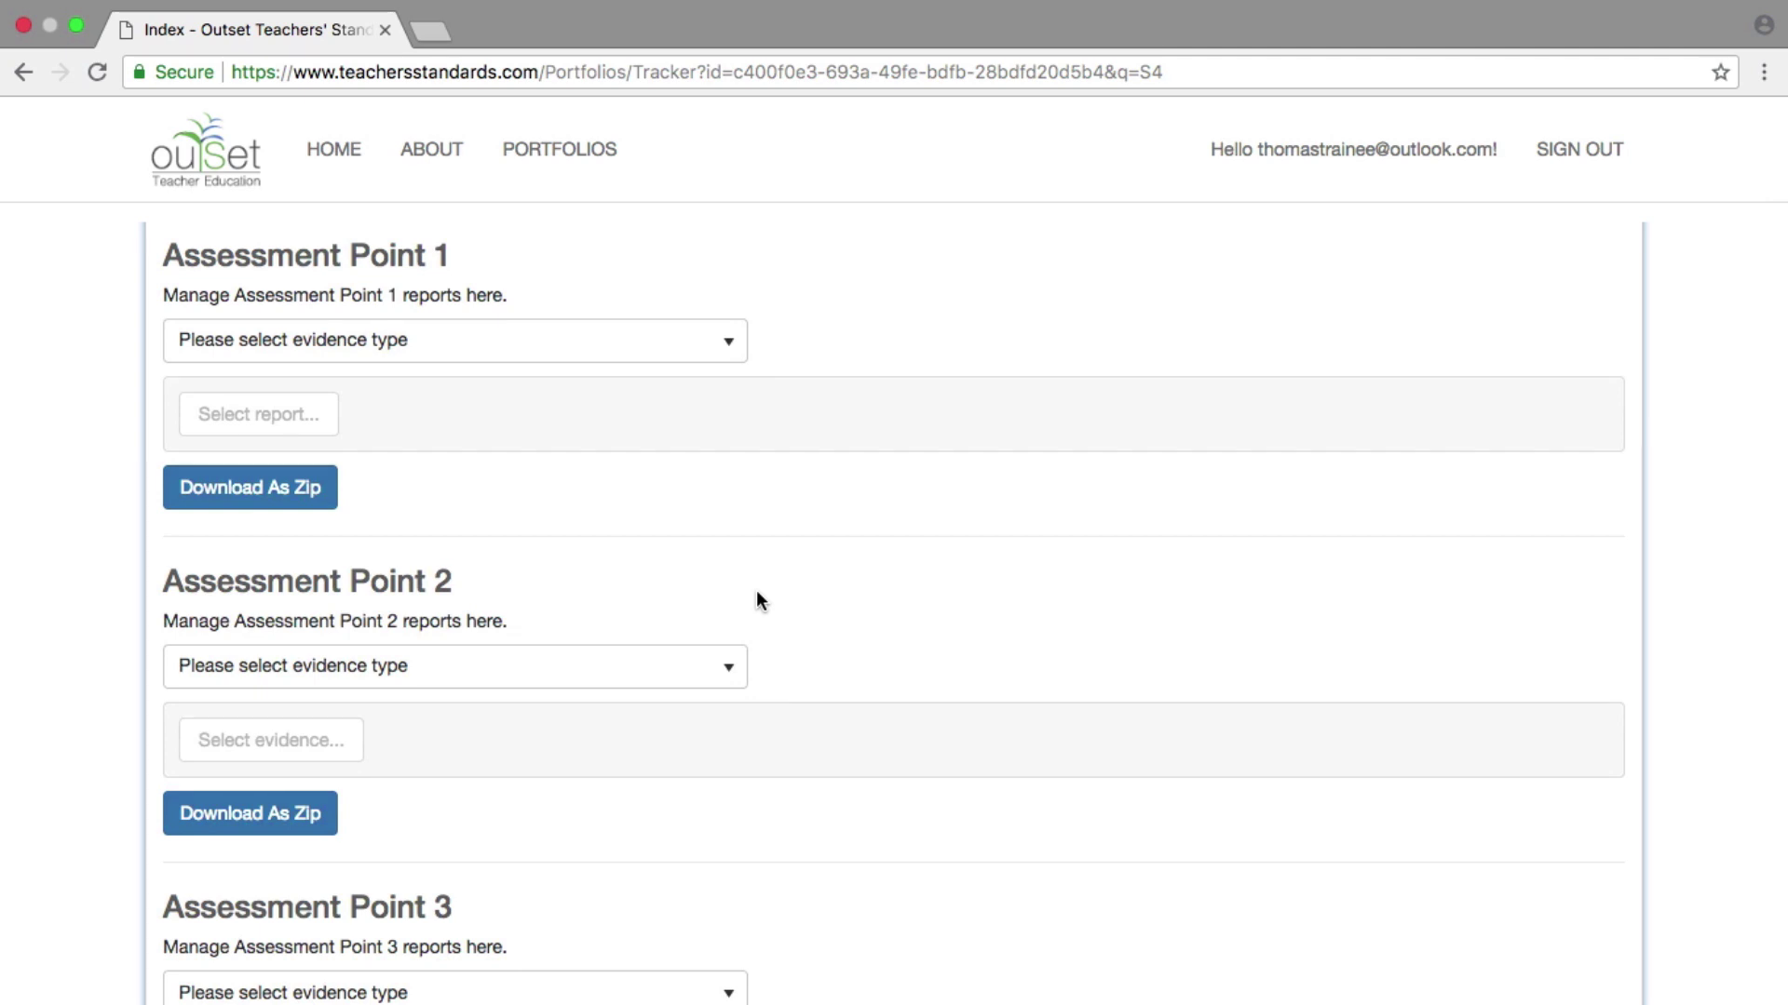
scroll(757, 596, up, 3)
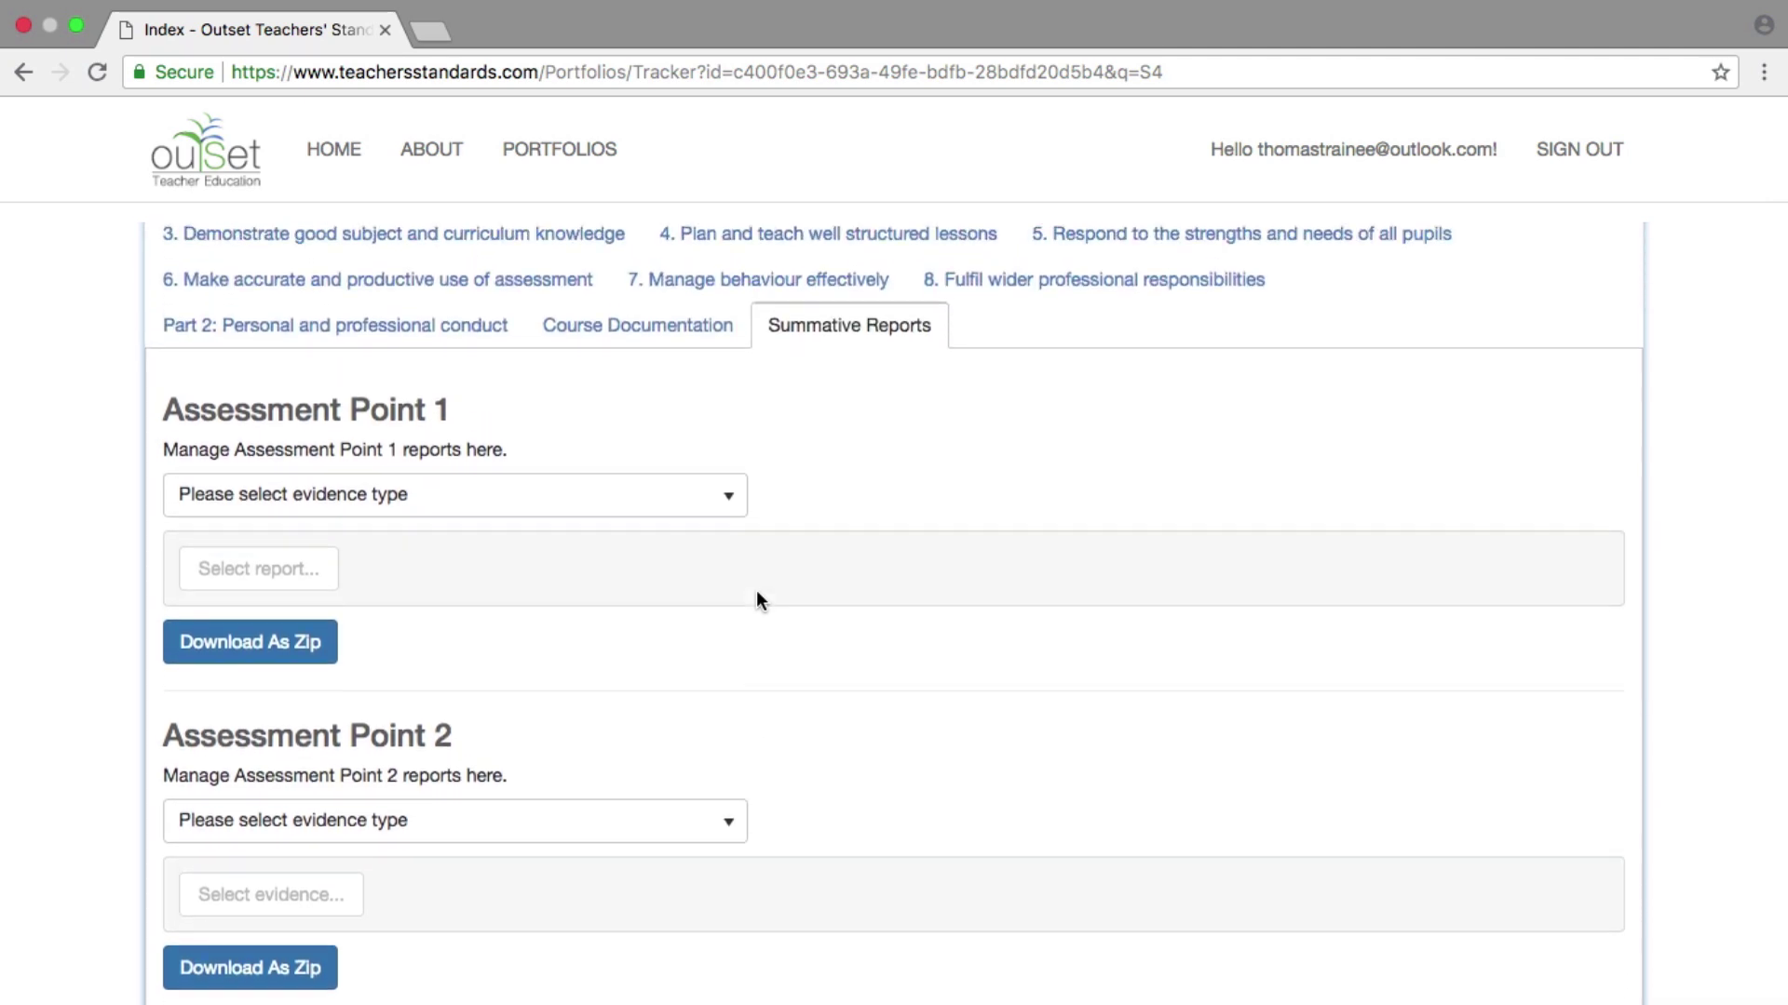
scroll(757, 592, up, 2)
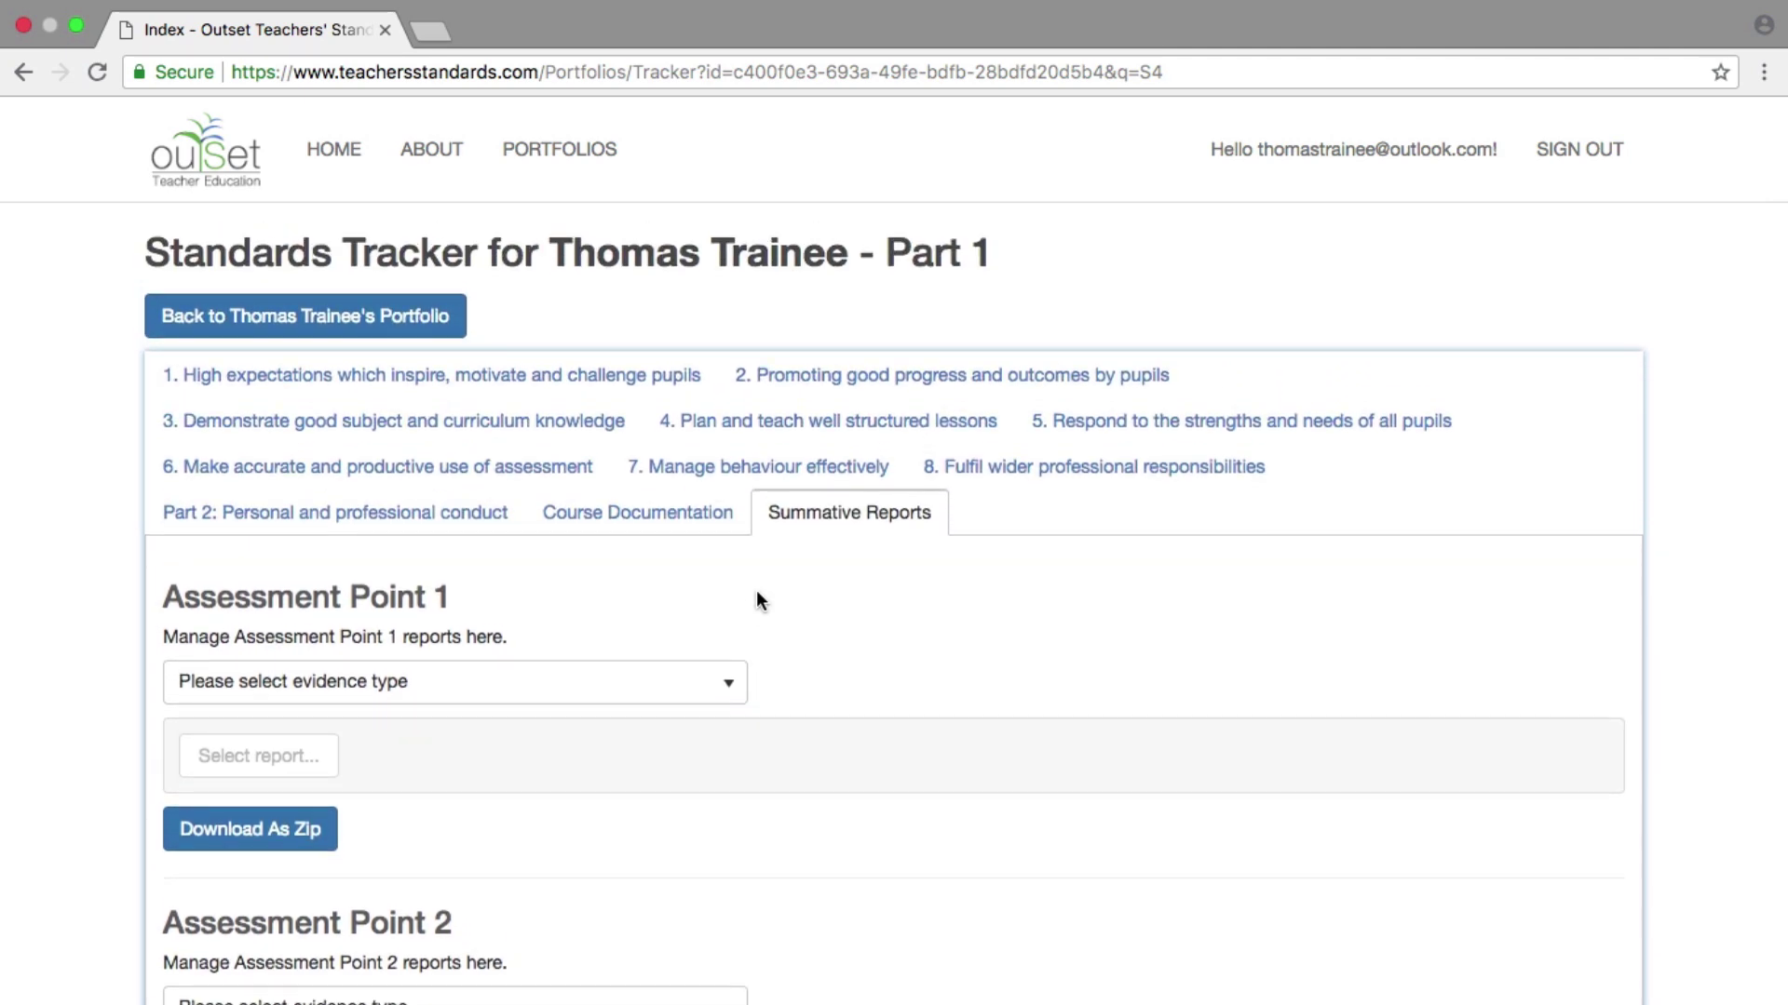
click(695, 692)
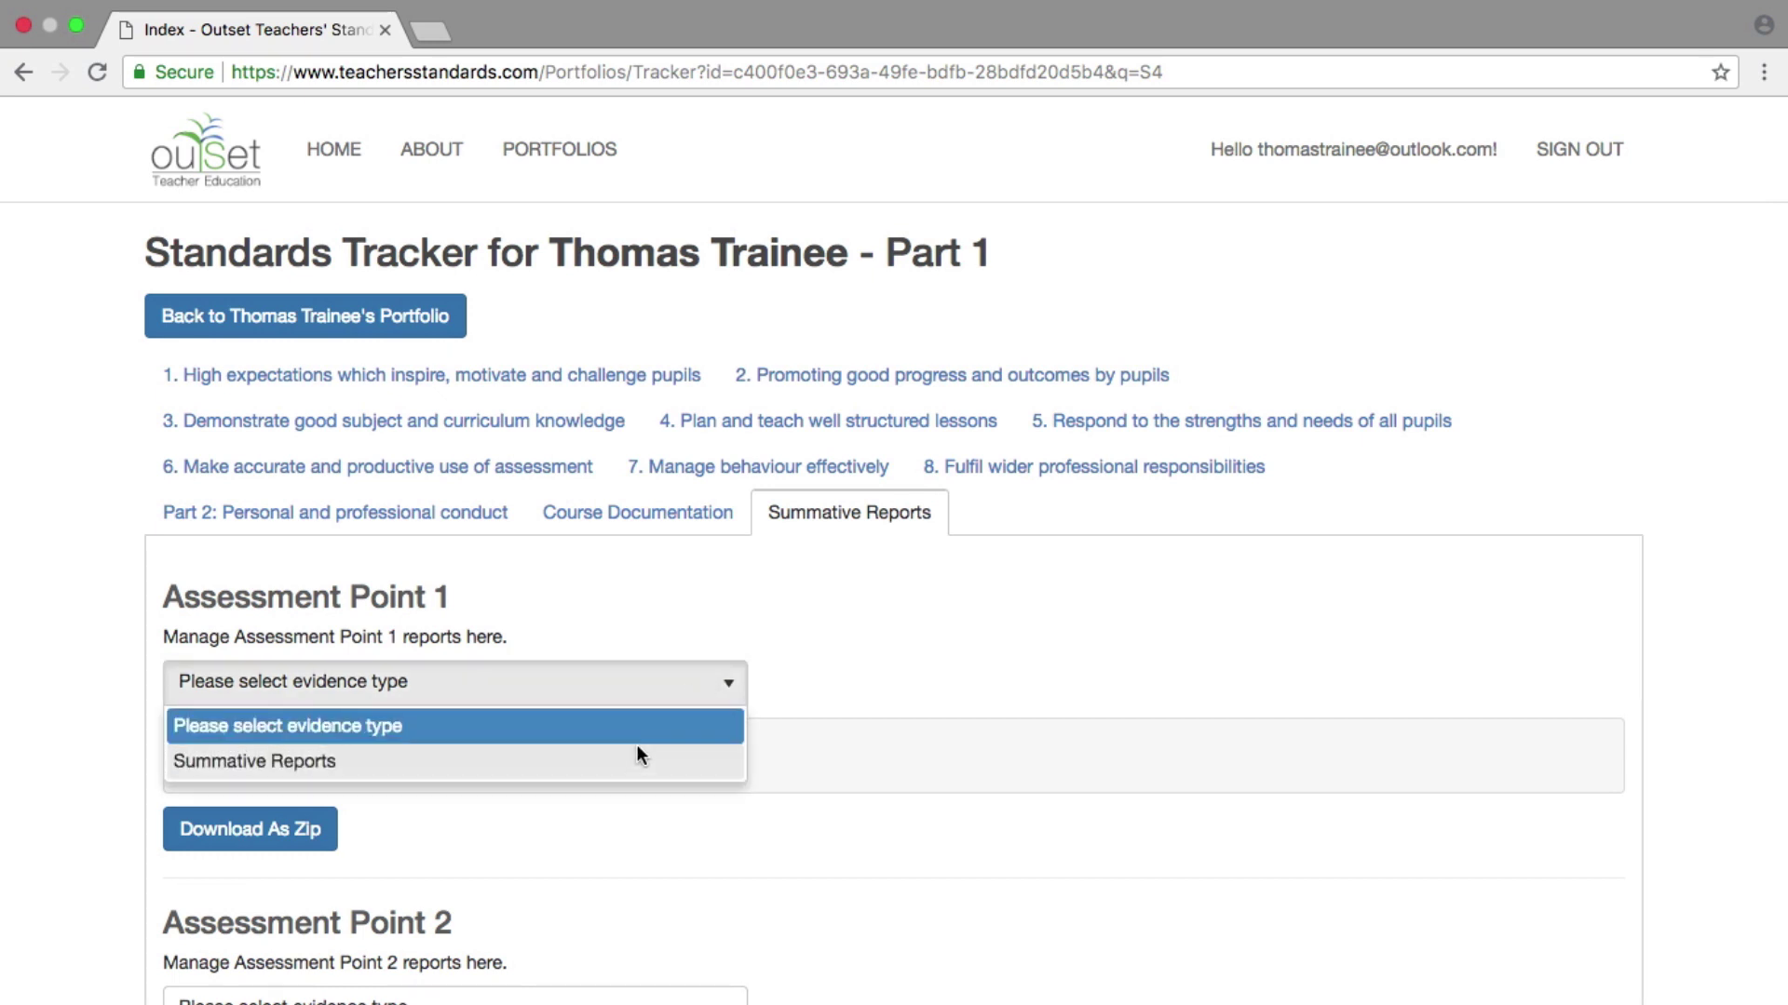
click(622, 763)
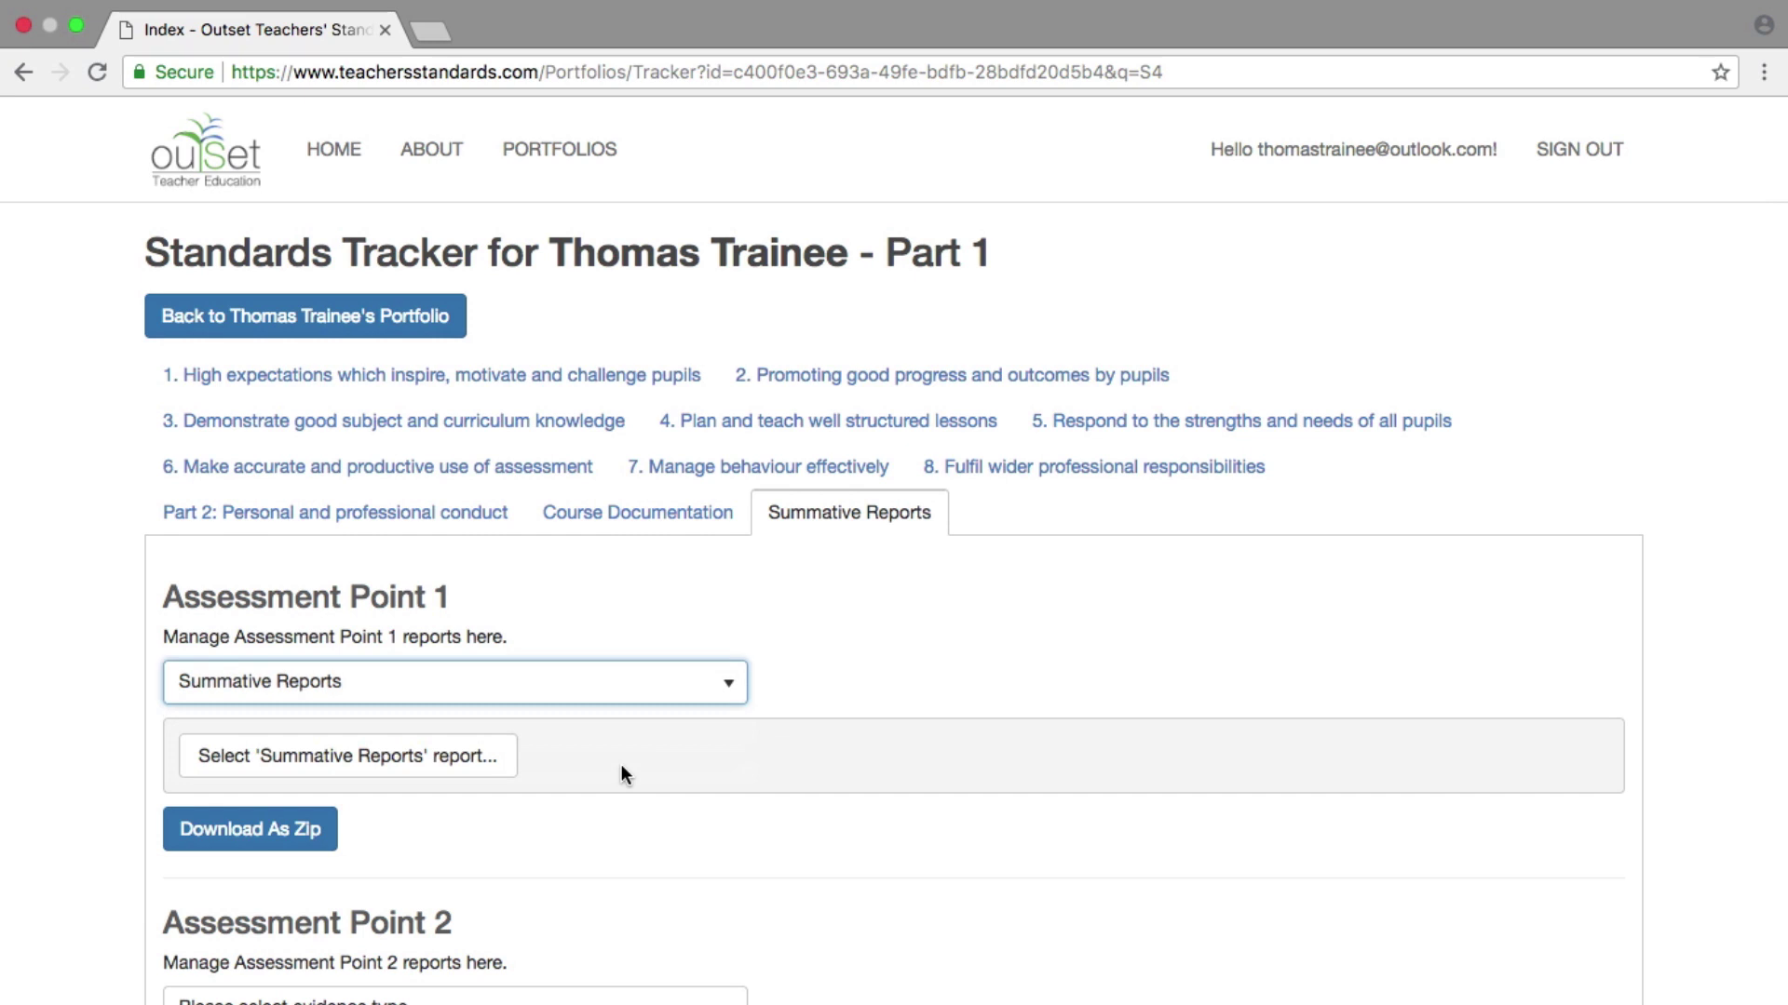
click(470, 759)
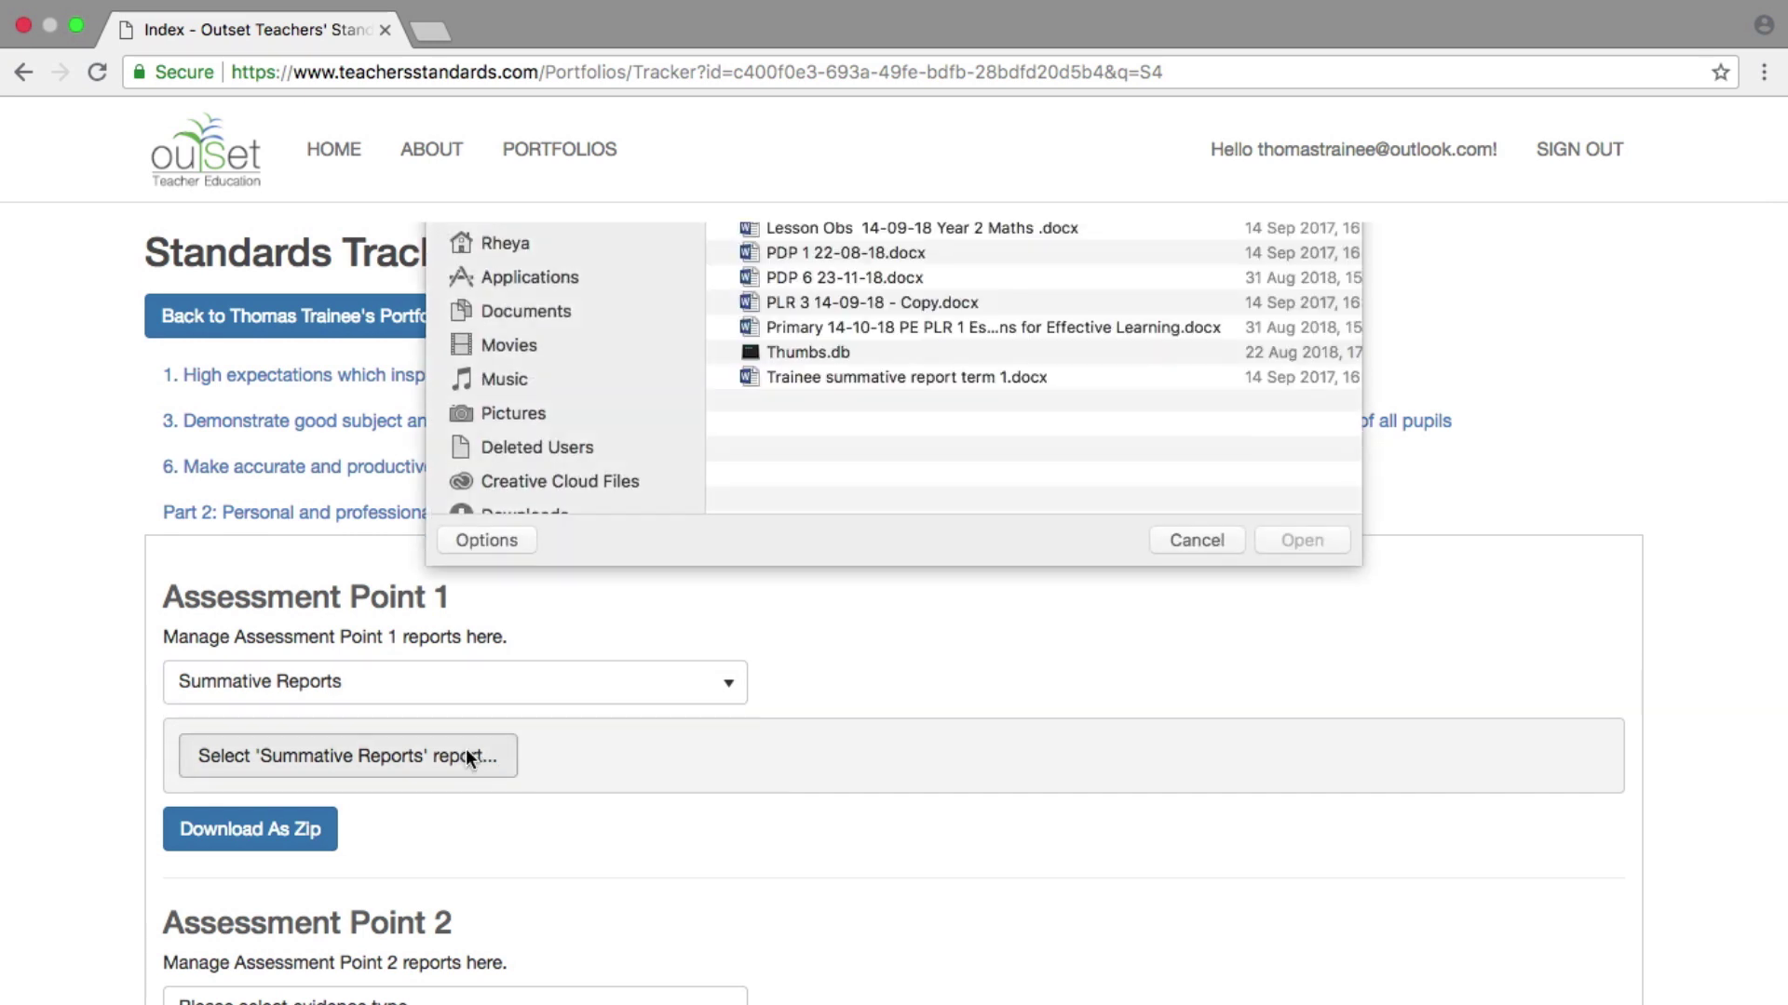